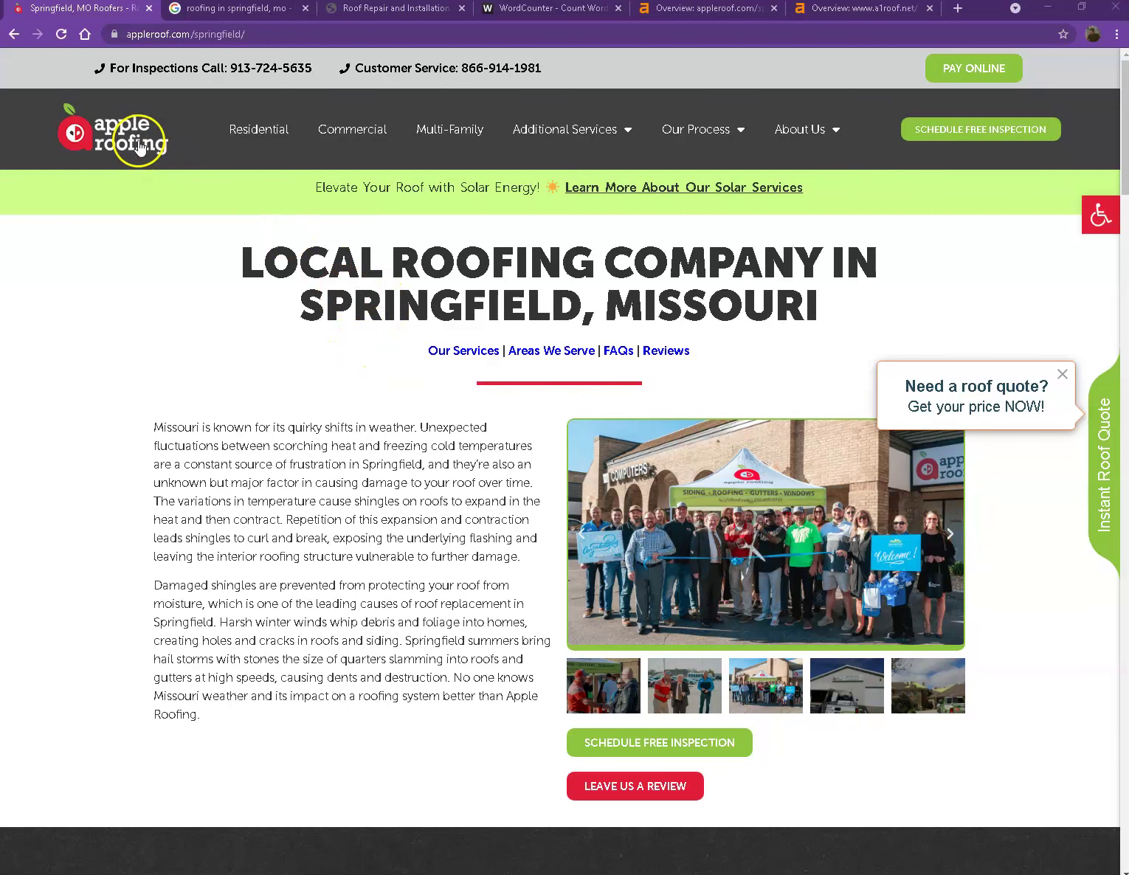
# Review the Apple Roofing Springfield page from header to footer, including services, service areas, FAQs, reviews and partner logos
pyautogui.scroll(-1, 840, 353)
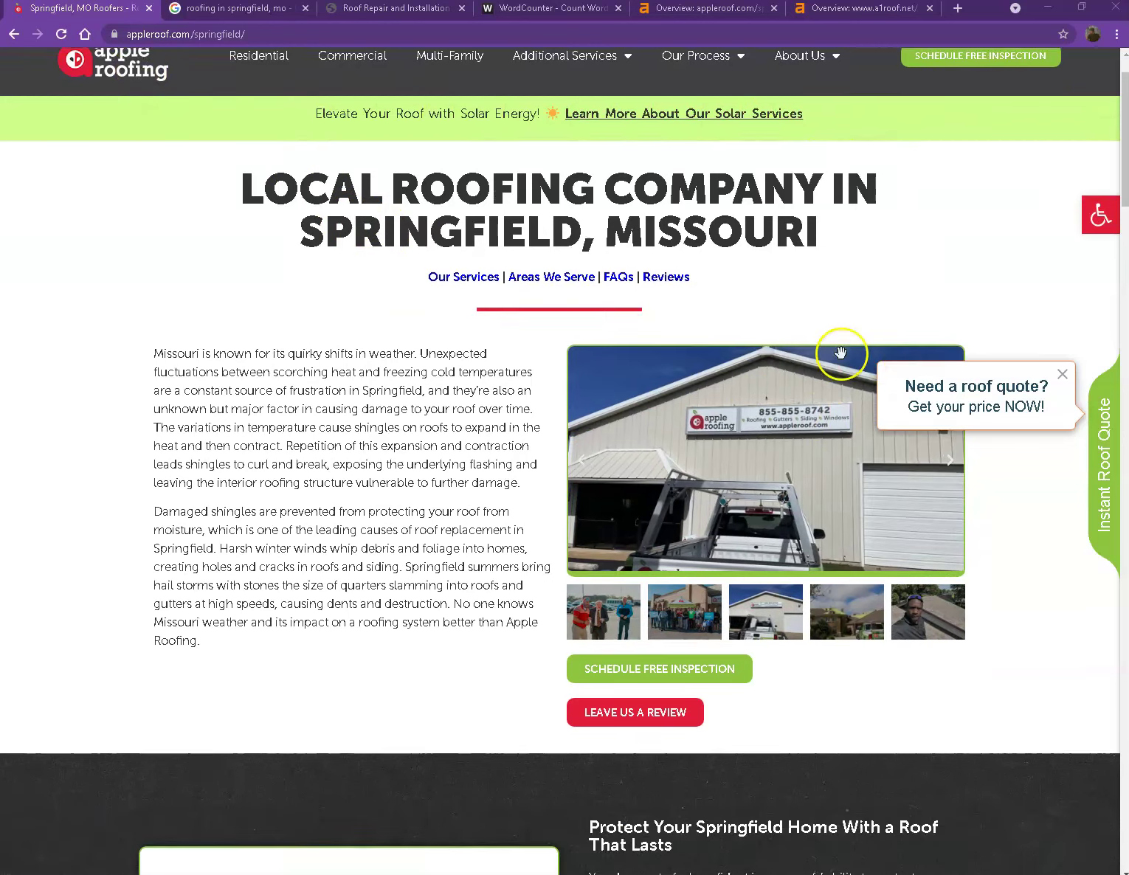
pyautogui.scroll(-11, 841, 353)
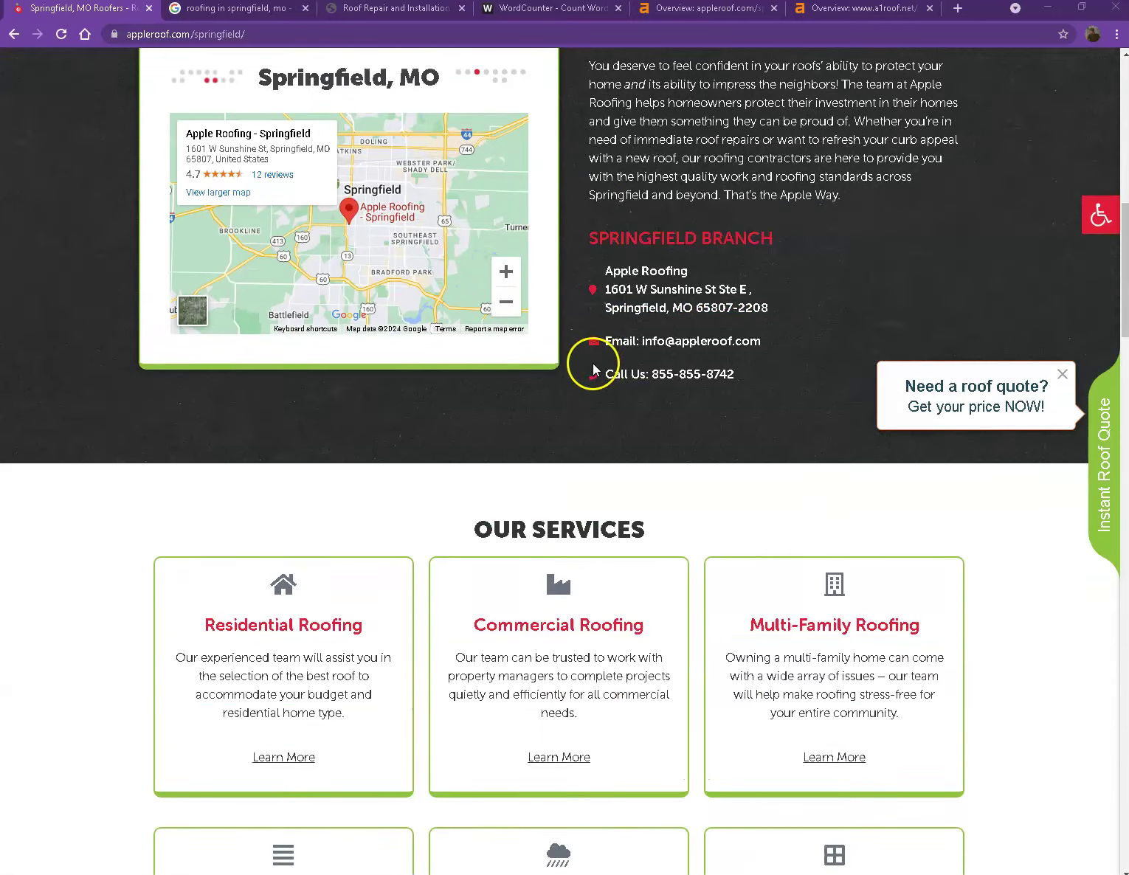
pyautogui.scroll(-18, 593, 365)
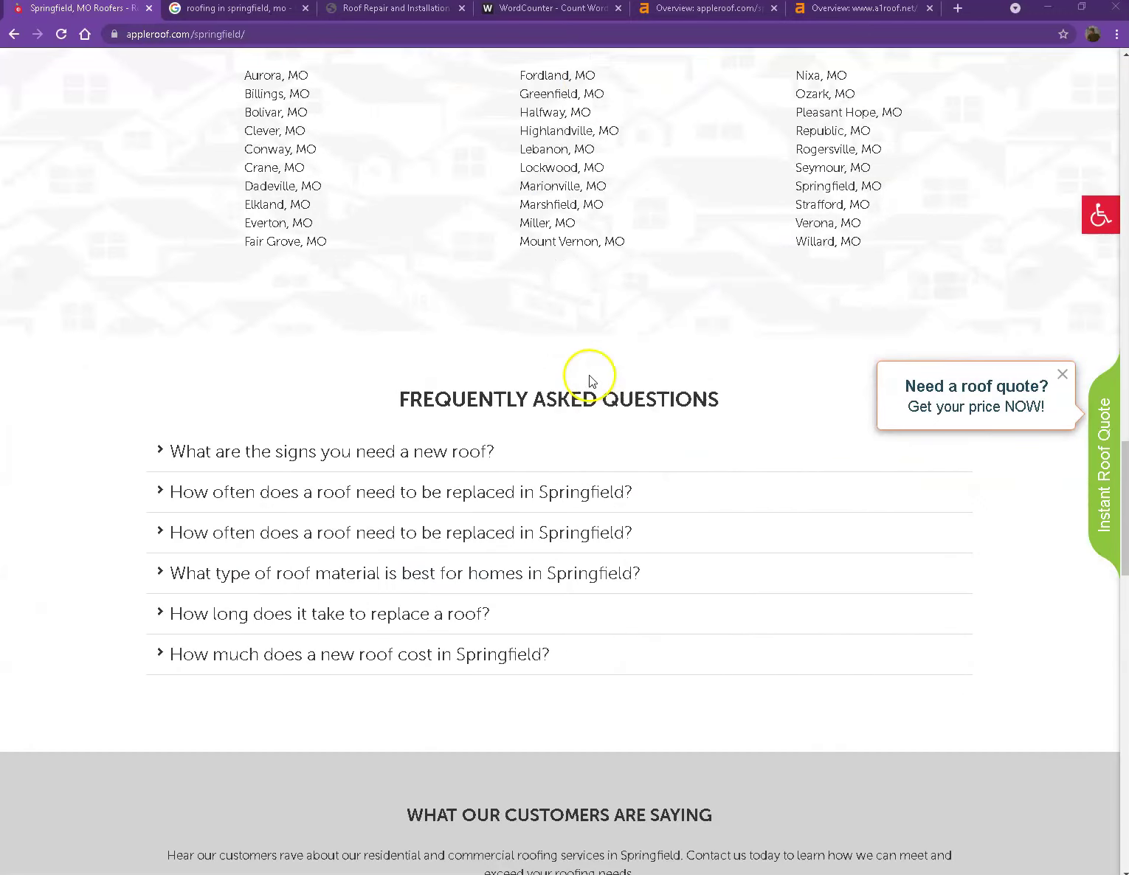
pyautogui.scroll(-8, 589, 381)
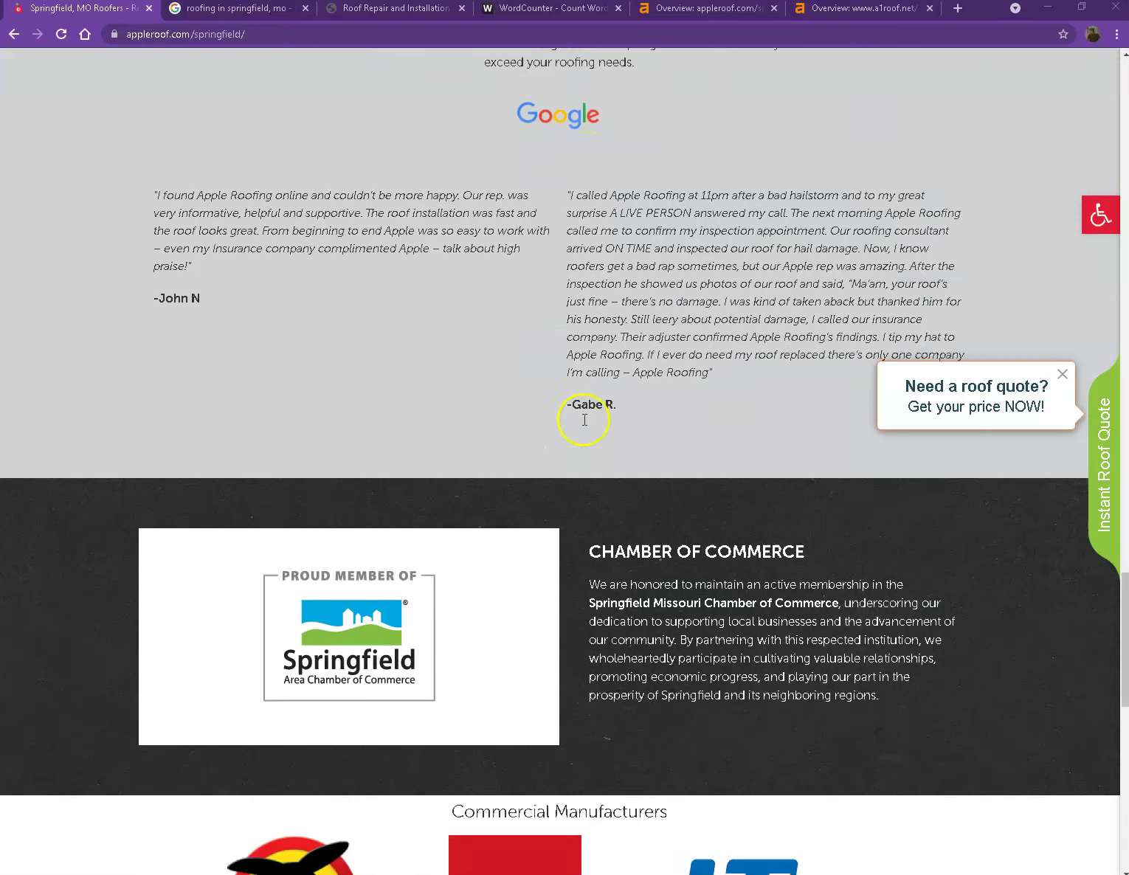
pyautogui.scroll(-5, 584, 418)
pyautogui.scroll(-4, 589, 418)
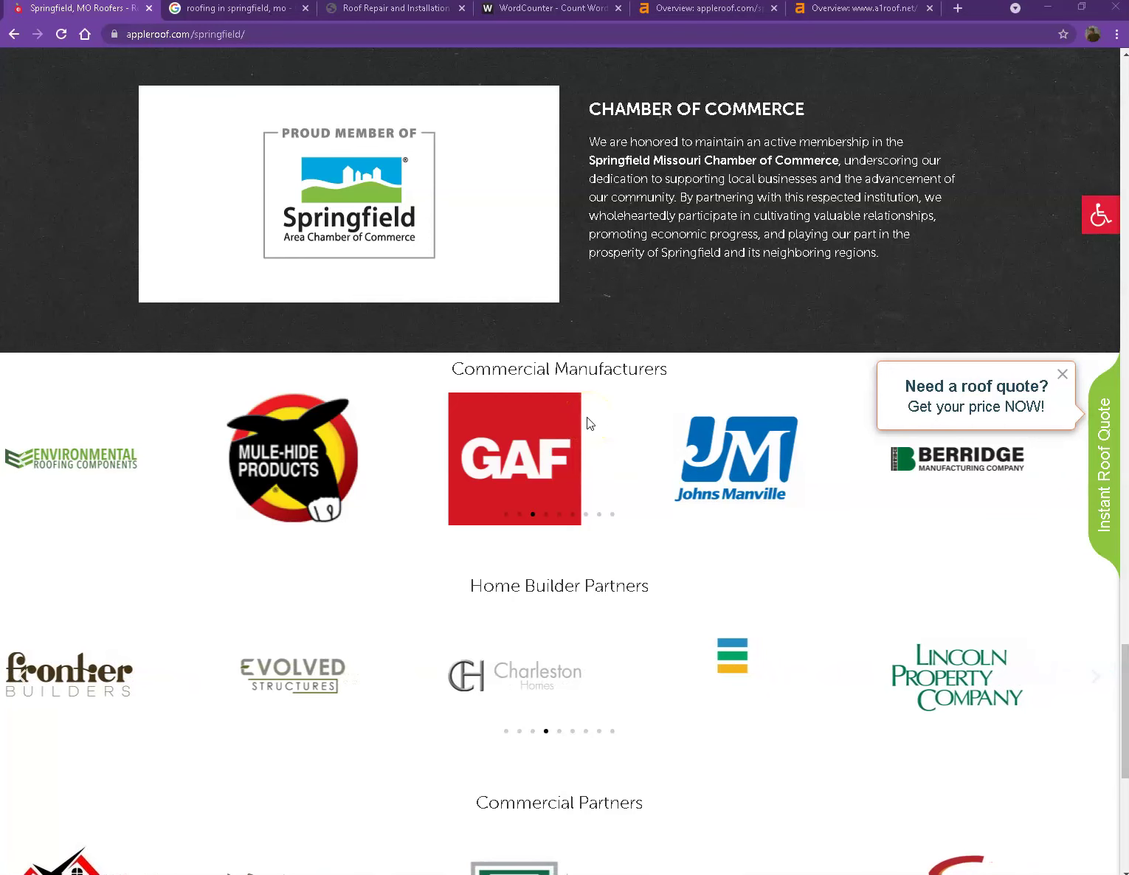
pyautogui.scroll(-5, 531, 411)
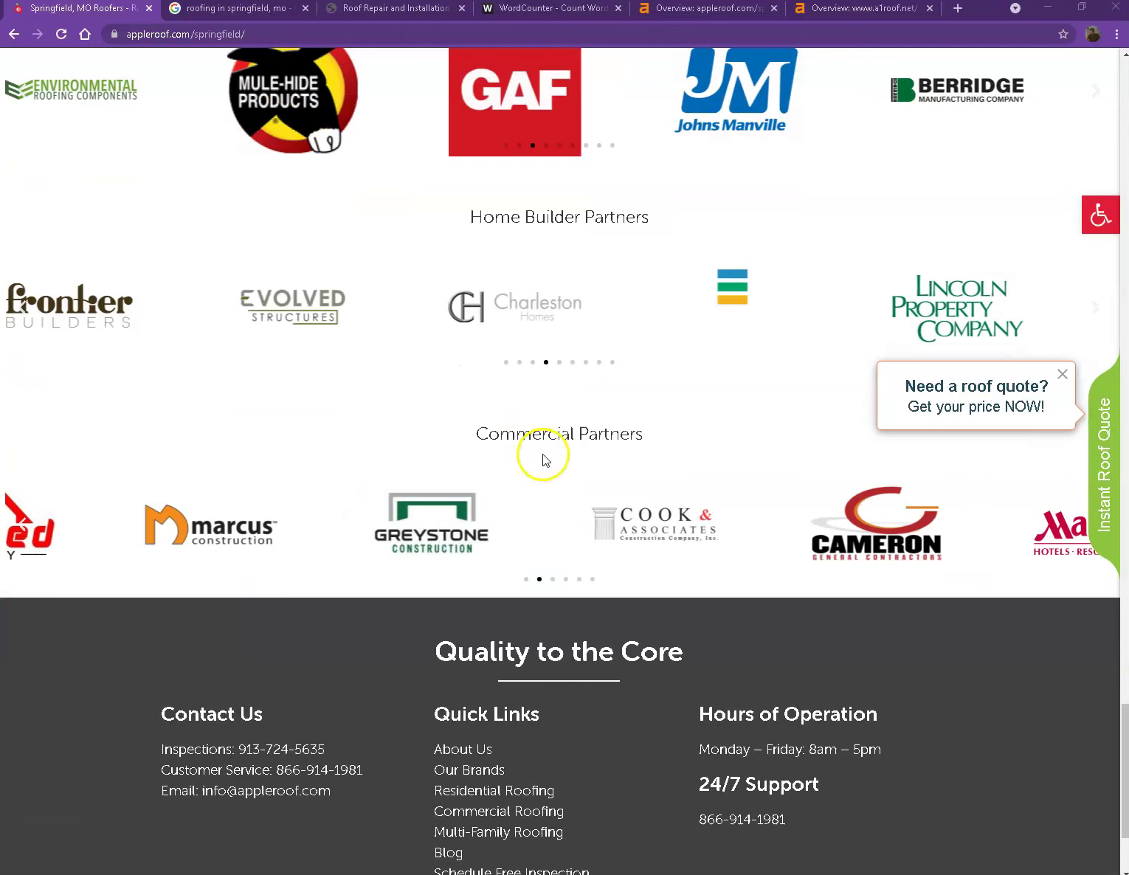
pyautogui.scroll(-2, 561, 450)
pyautogui.scroll(14, 537, 483)
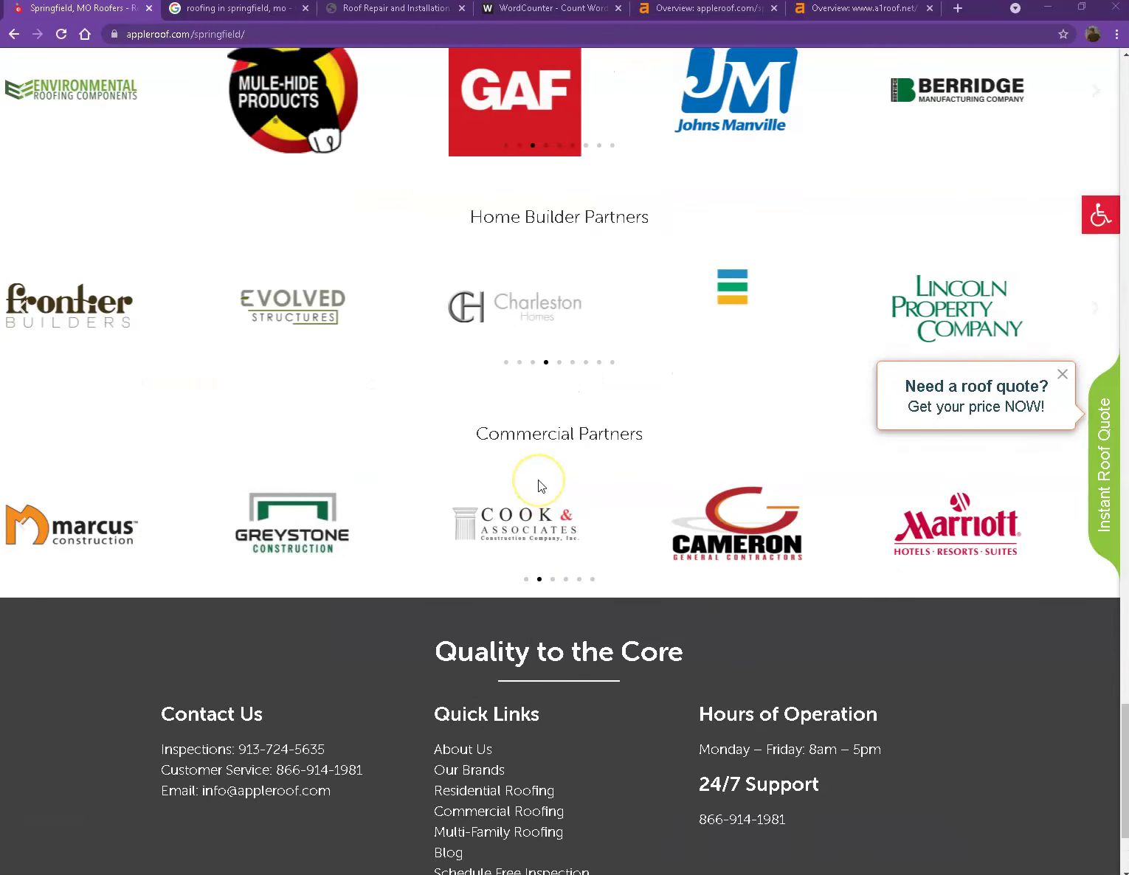
pyautogui.scroll(7, 538, 483)
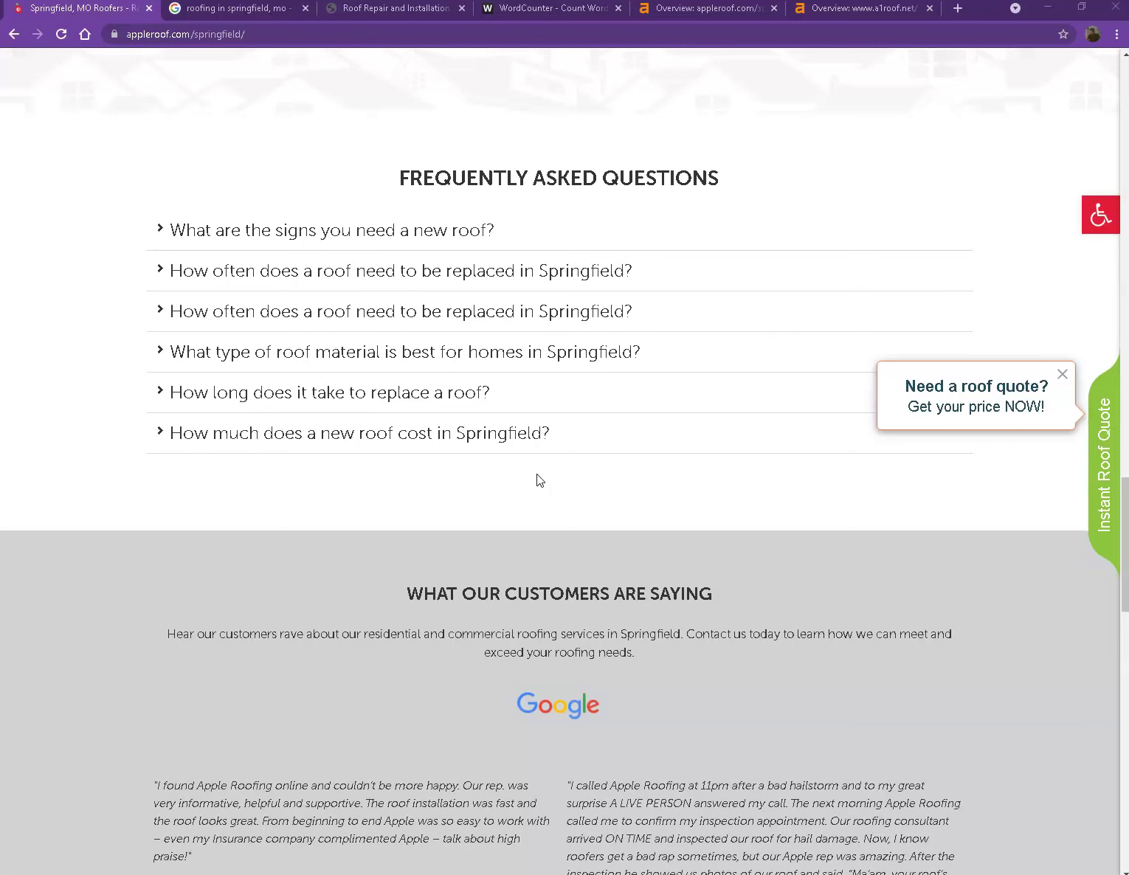
pyautogui.click(512, 476)
pyautogui.click(515, 479)
pyautogui.scroll(12, 517, 479)
pyautogui.scroll(18, 520, 483)
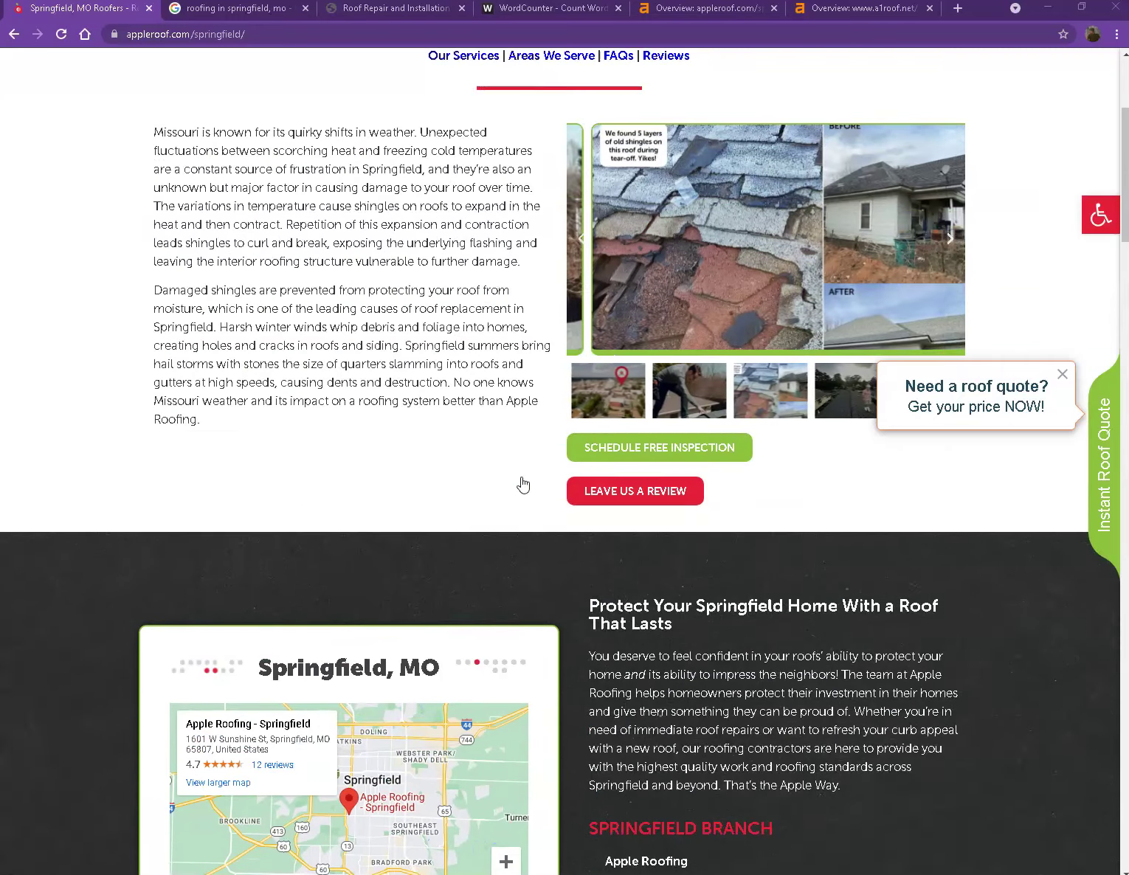
# Copy all text of the Springfield page into WordCounter, replacing the existing text, and check the word count
pyautogui.scroll(2, 523, 485)
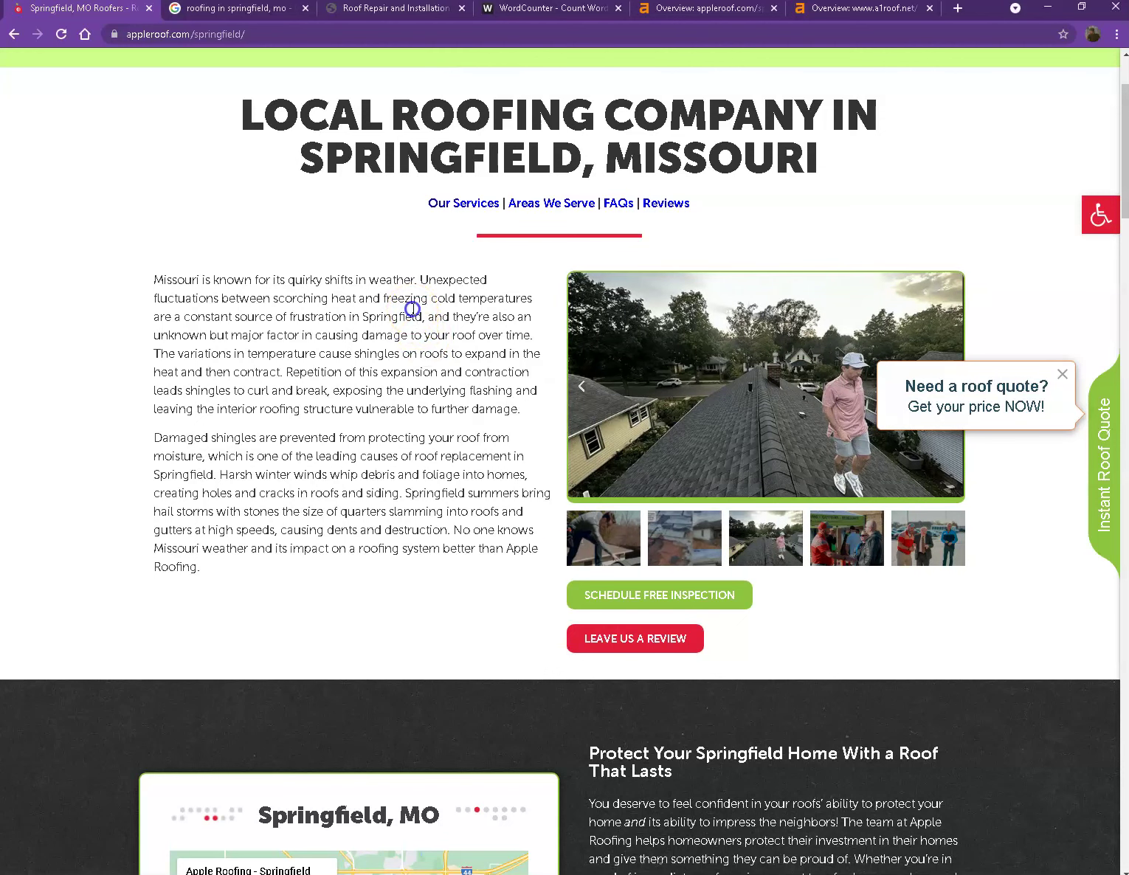
pyautogui.hotkey('ctrl', 'a')
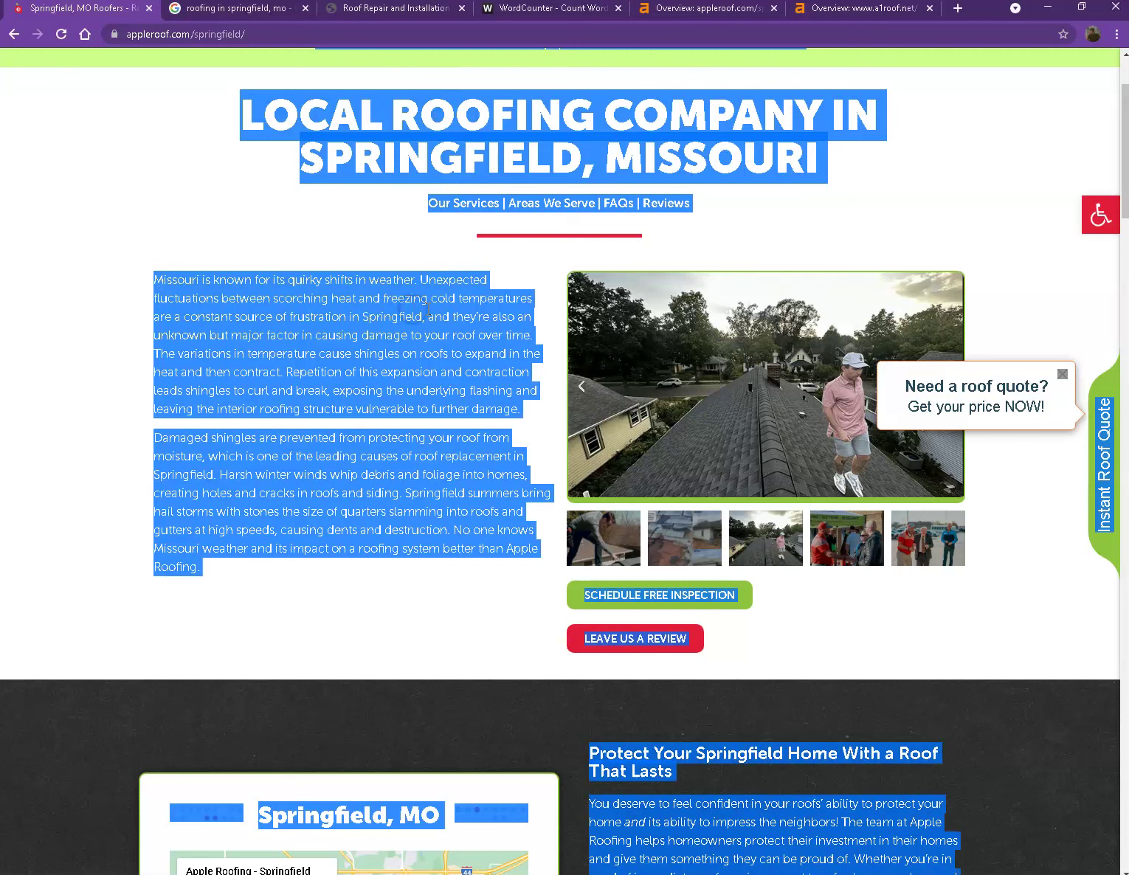
pyautogui.click(526, 10)
pyautogui.hotkey('ctrl', 'a')
pyautogui.hotkey('ctrl', 'v')
pyautogui.scroll(13, 347, 347)
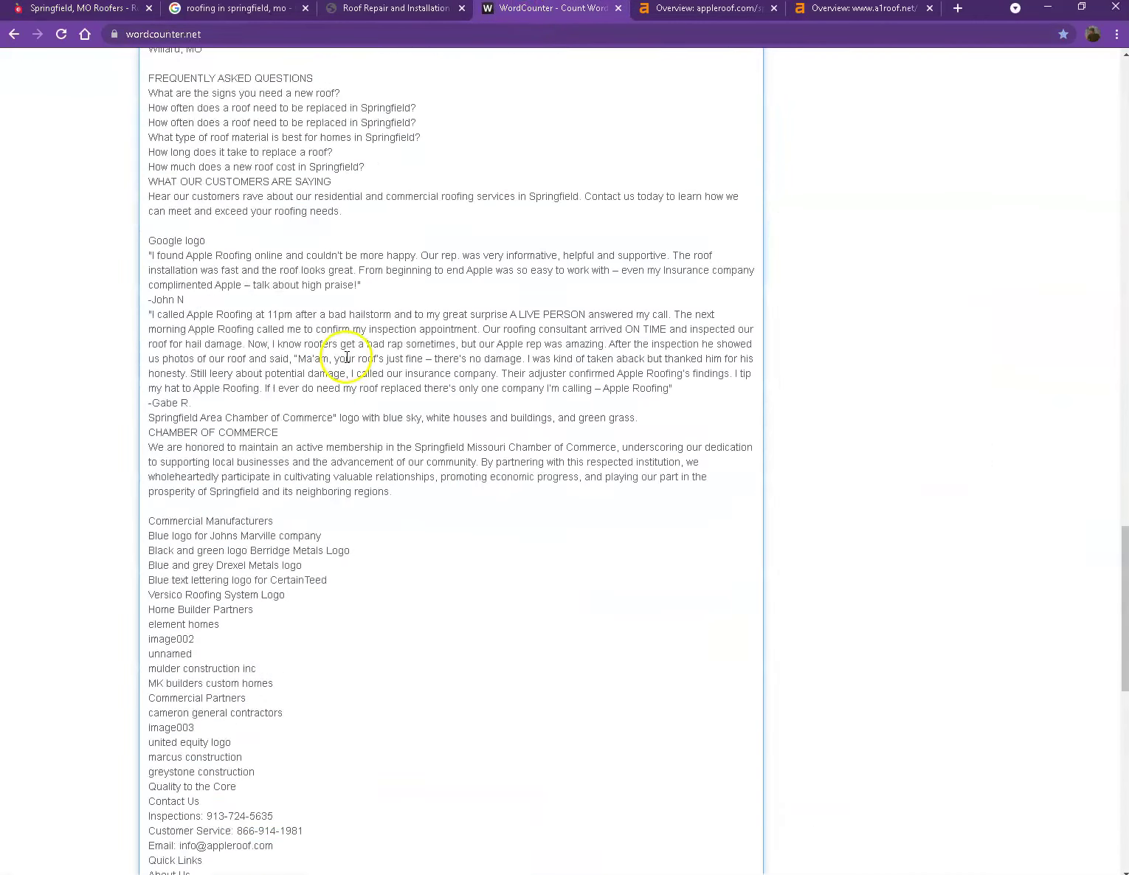
pyautogui.scroll(20, 338, 360)
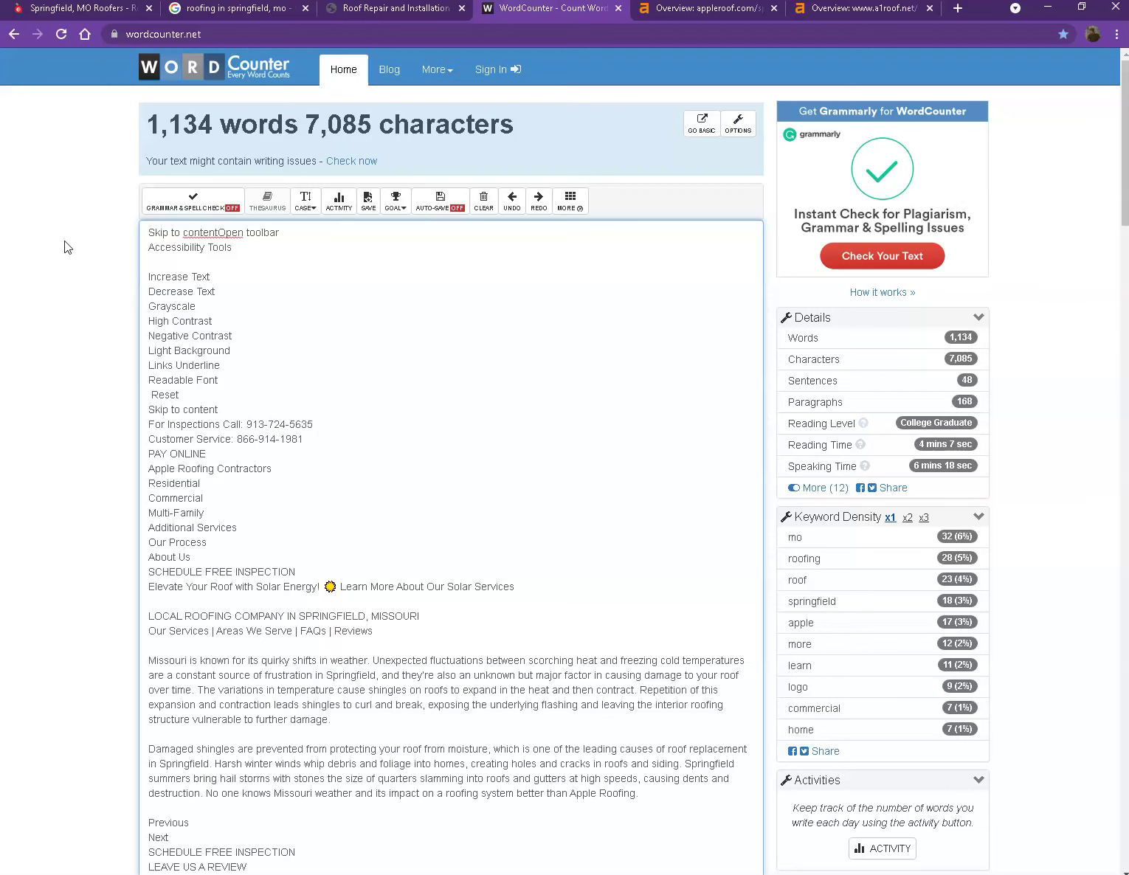
# Return to the Apple Roofing Springfield page and clear the text selection
pyautogui.click(91, 8)
pyautogui.click(129, 259)
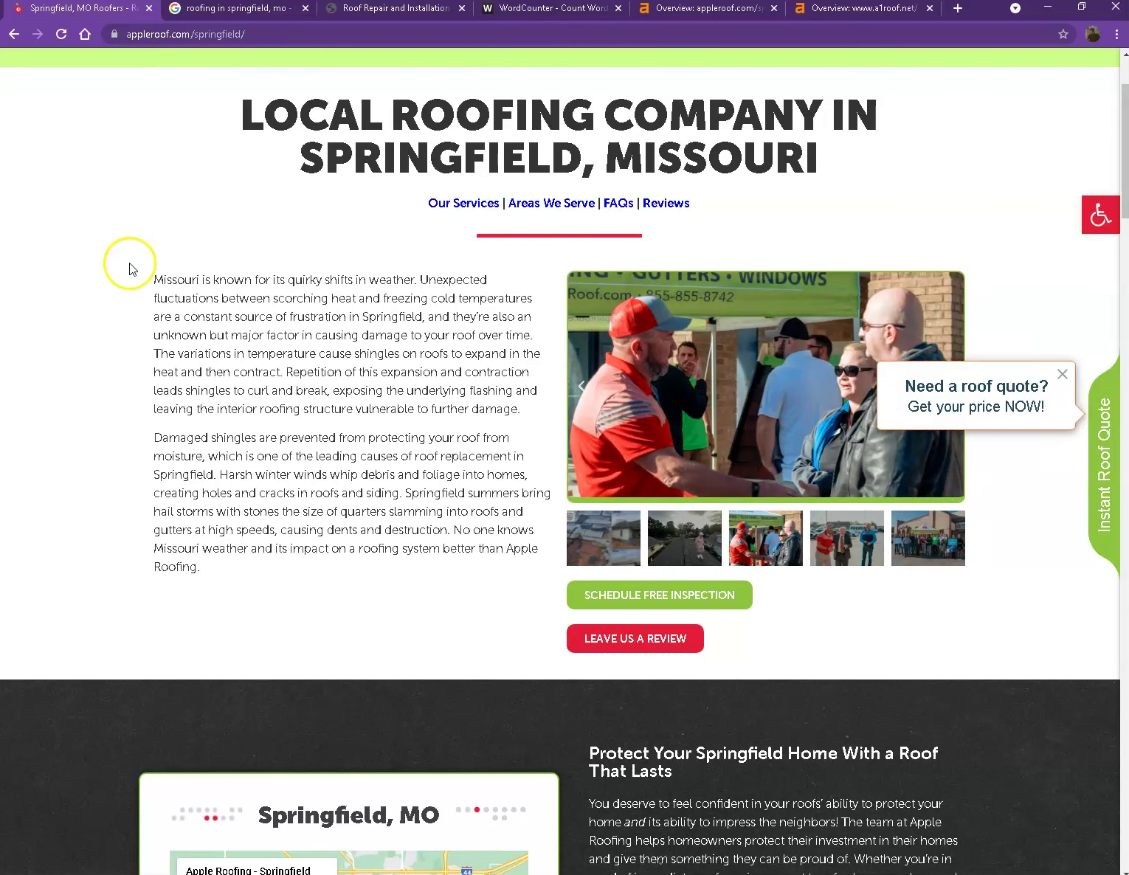
pyautogui.click(165, 309)
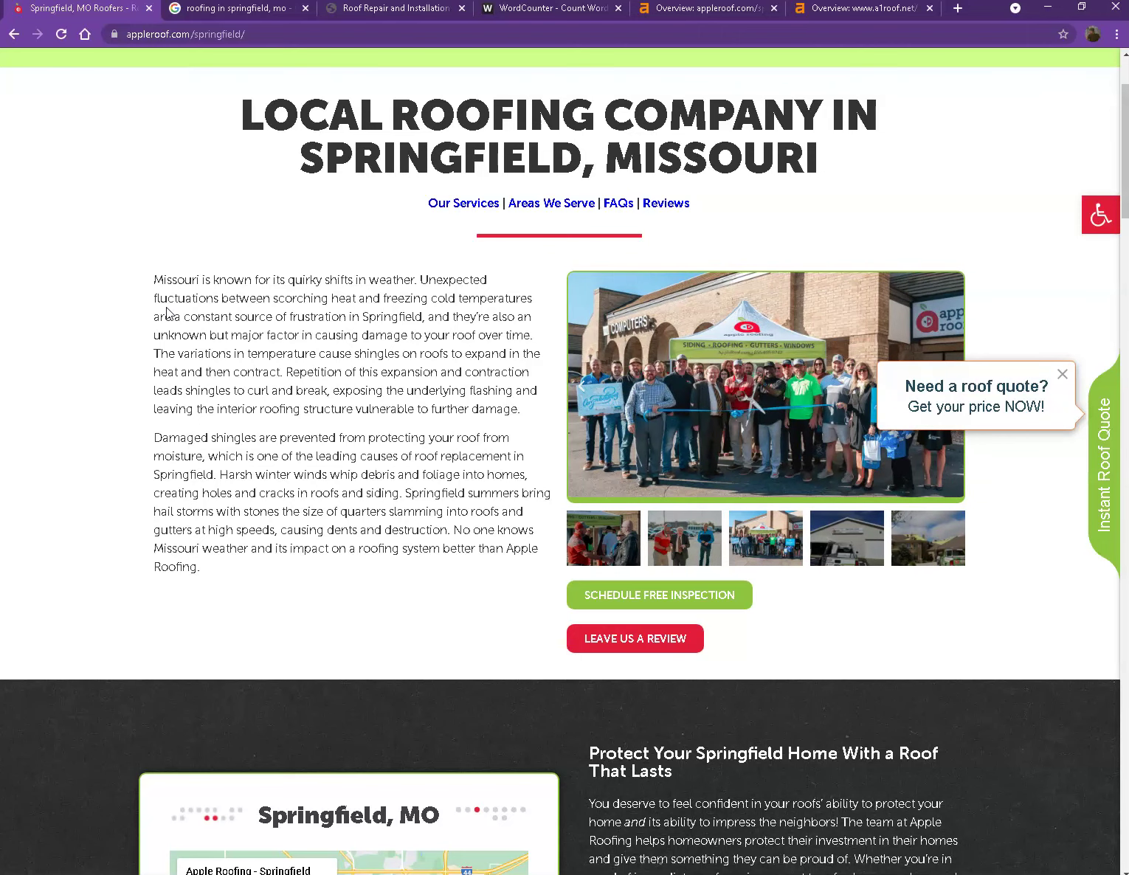
# Examine the Google results for "roofing in springfield, mo", covering the local business listings and the organic competitors
pyautogui.click(238, 11)
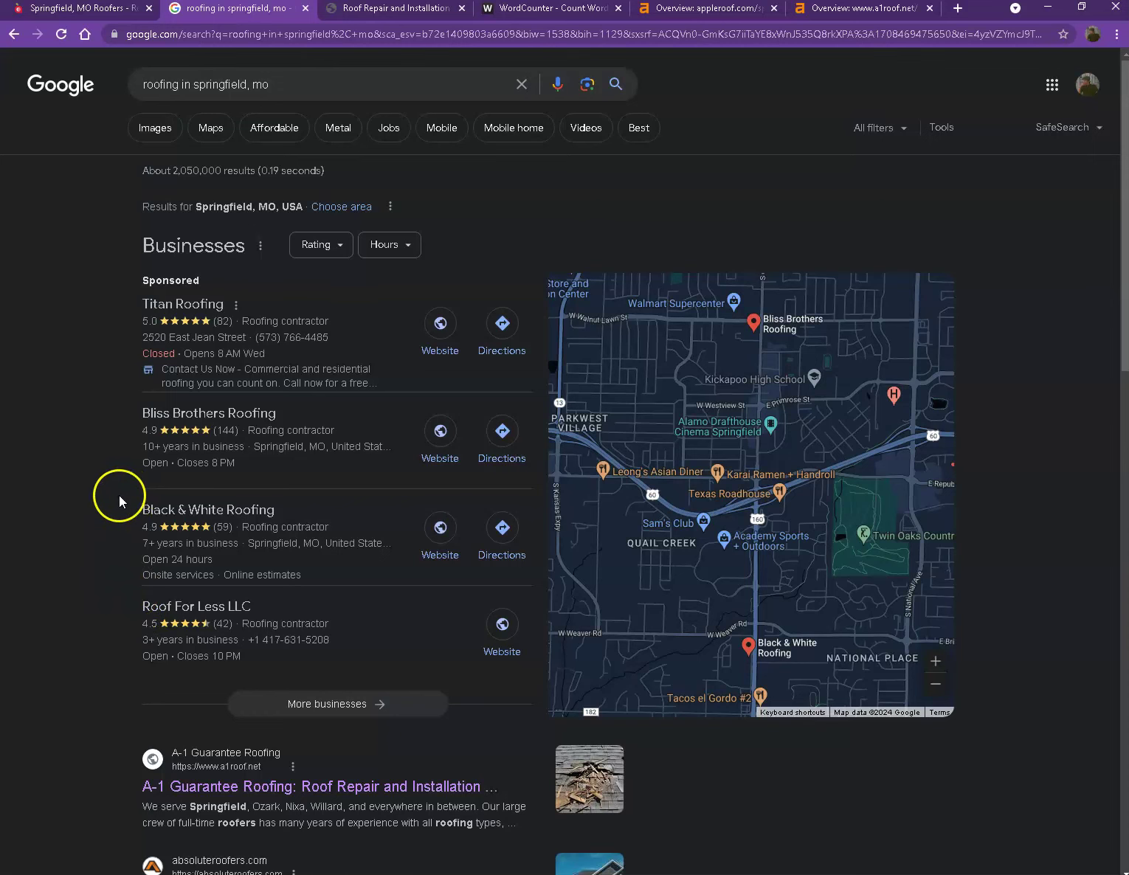
pyautogui.scroll(-5, 117, 496)
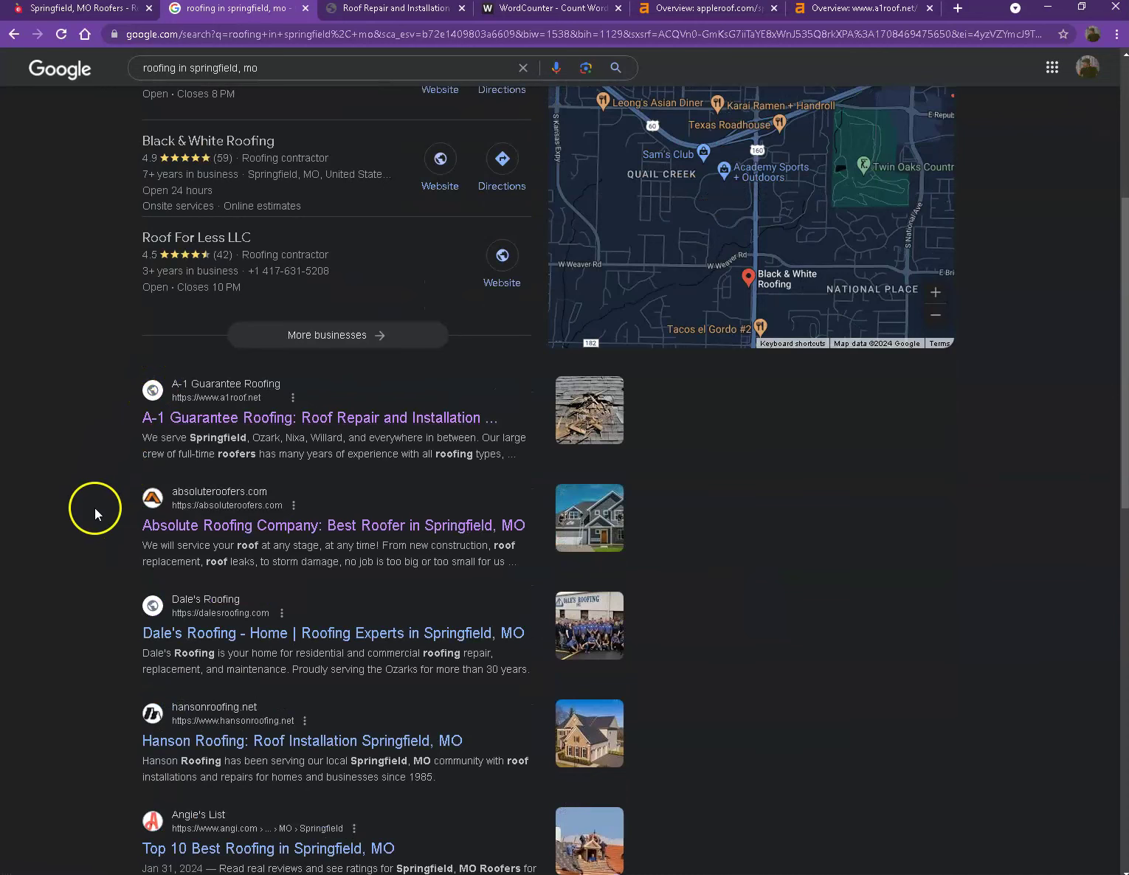
pyautogui.scroll(-2, 73, 546)
pyautogui.scroll(-3, 67, 540)
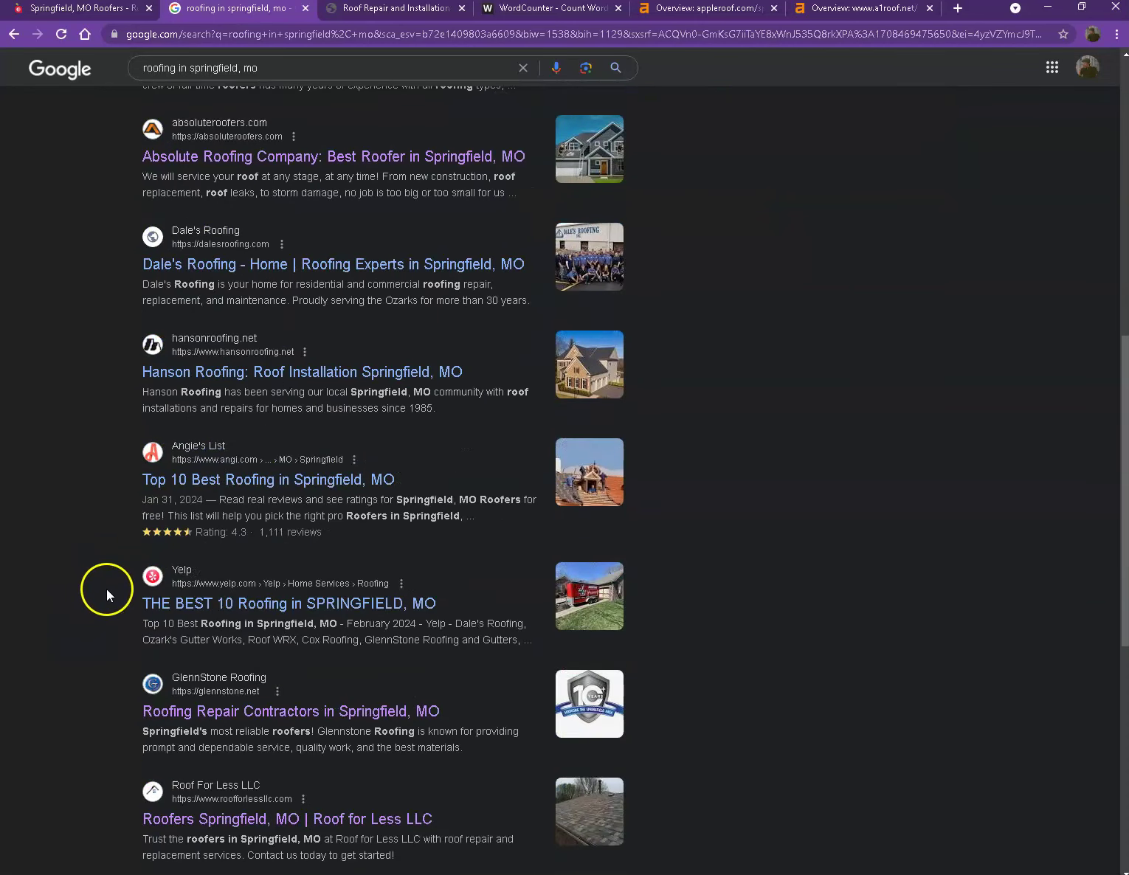
pyautogui.scroll(5, 111, 634)
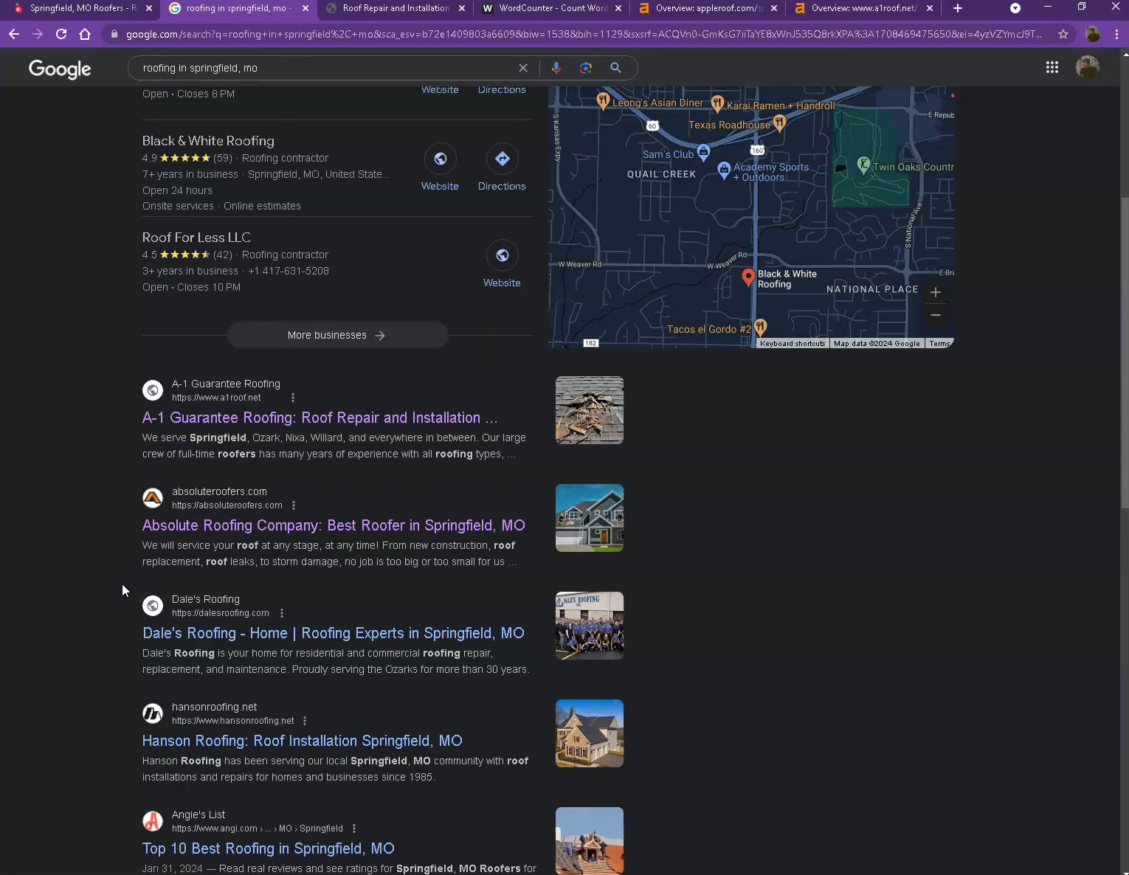
pyautogui.scroll(-2, 98, 583)
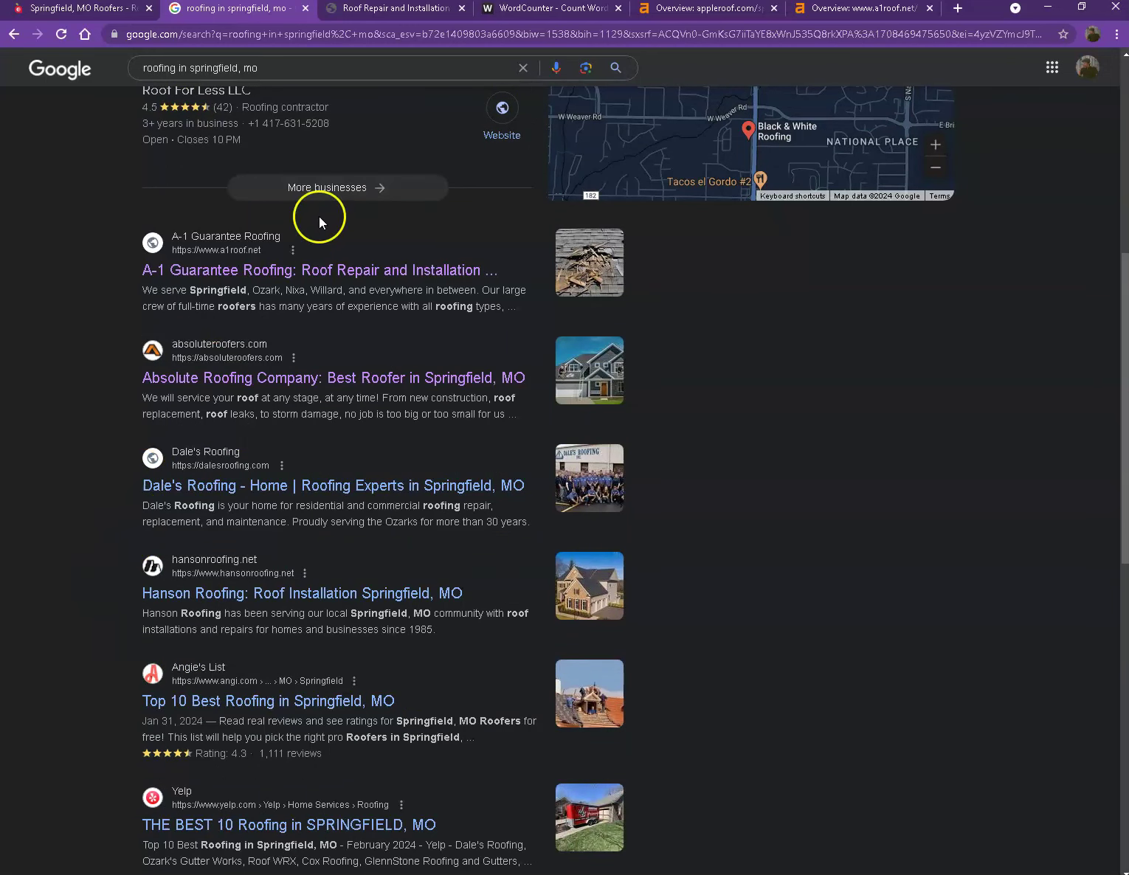
pyautogui.scroll(2, 313, 305)
# Review the A-1 Guarantee Roofing home page down to its footer for content and service links
pyautogui.click(381, 11)
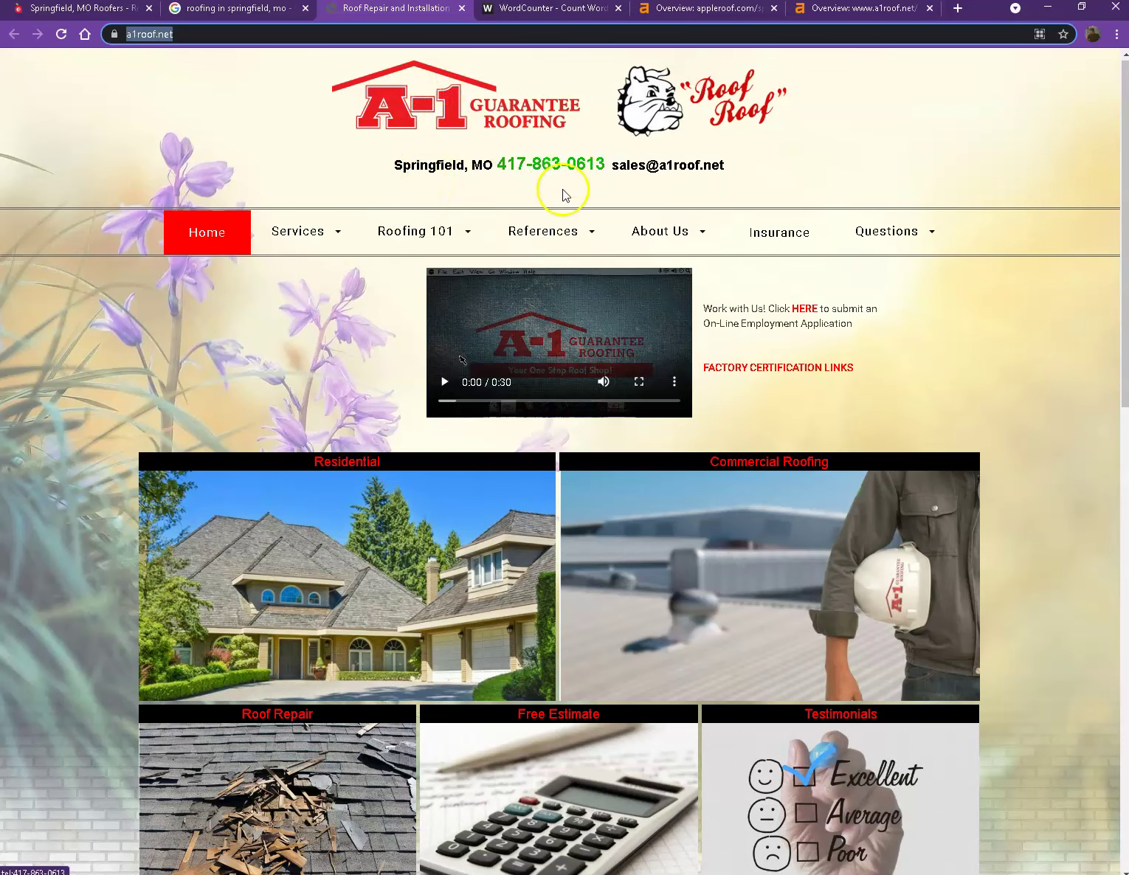
pyautogui.scroll(-3, 297, 468)
pyautogui.scroll(-5, 302, 501)
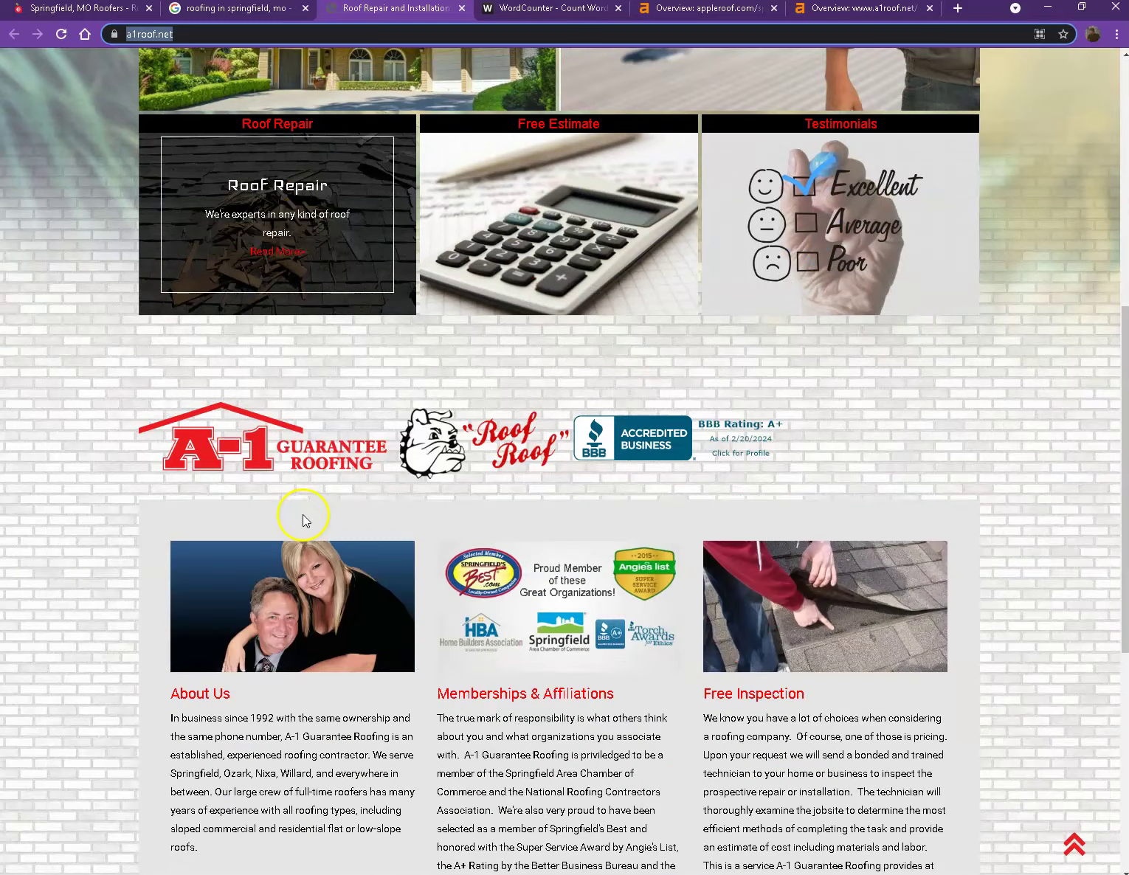
pyautogui.scroll(-7, 303, 520)
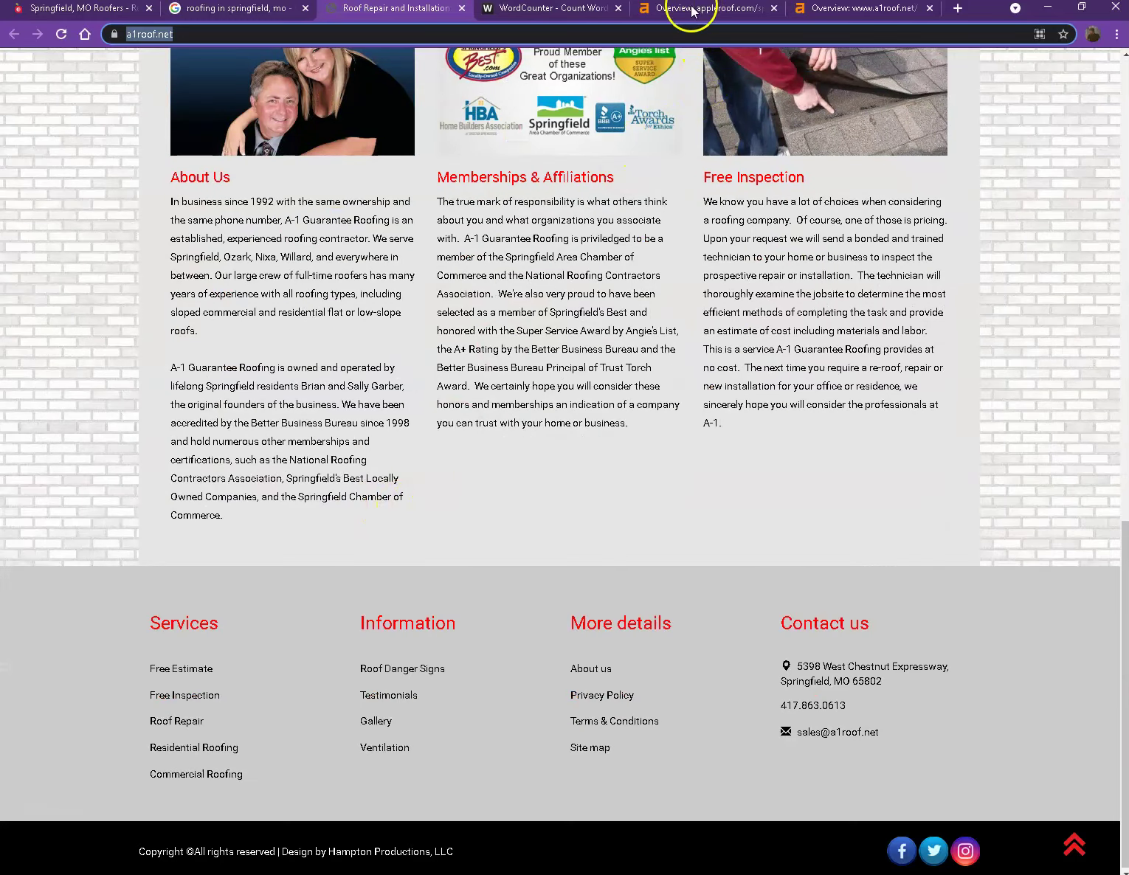
pyautogui.click(693, 8)
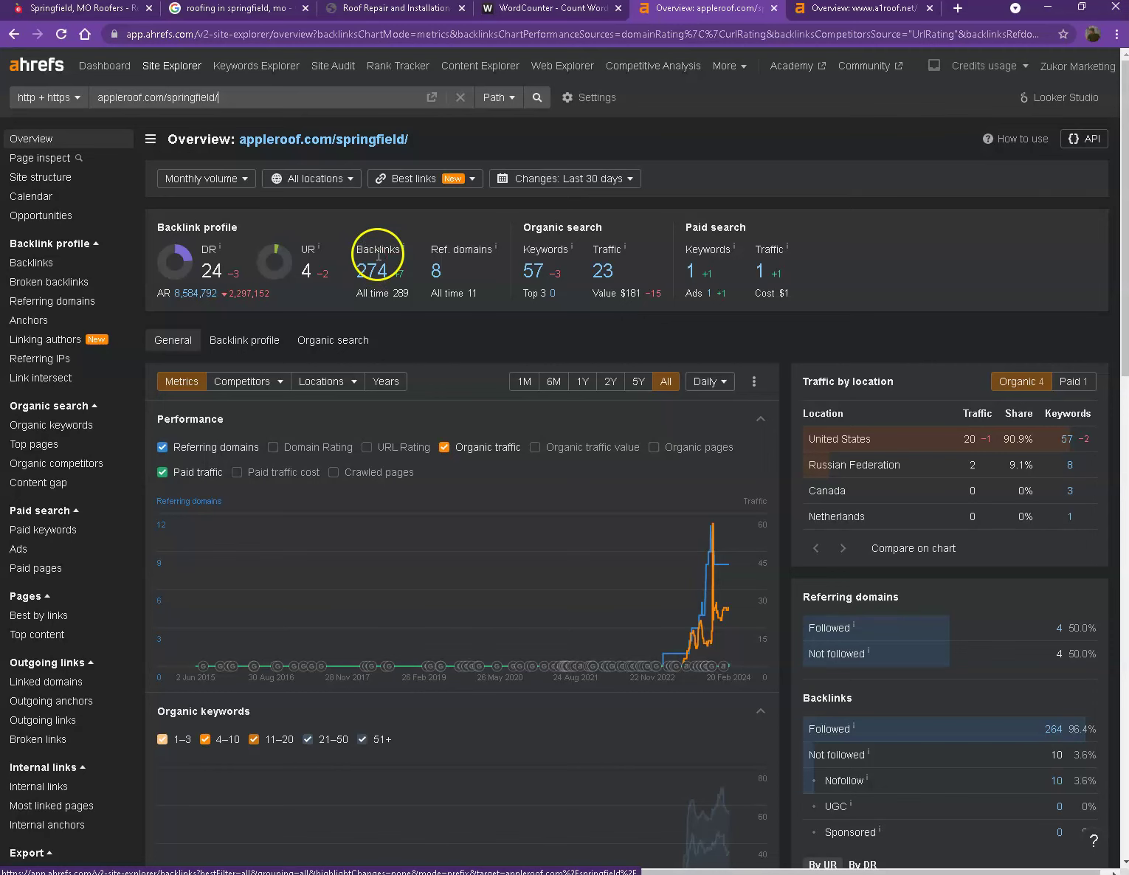
pyautogui.click(840, 16)
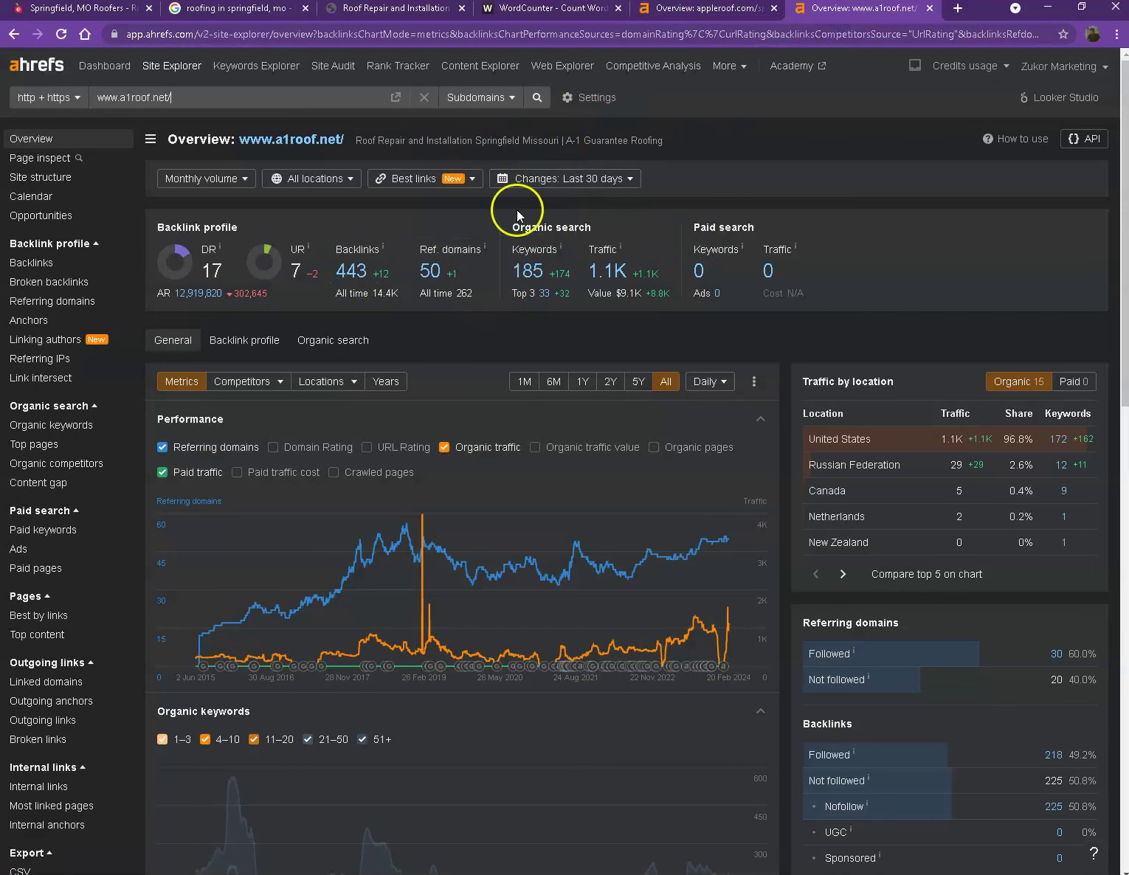
pyautogui.click(710, 11)
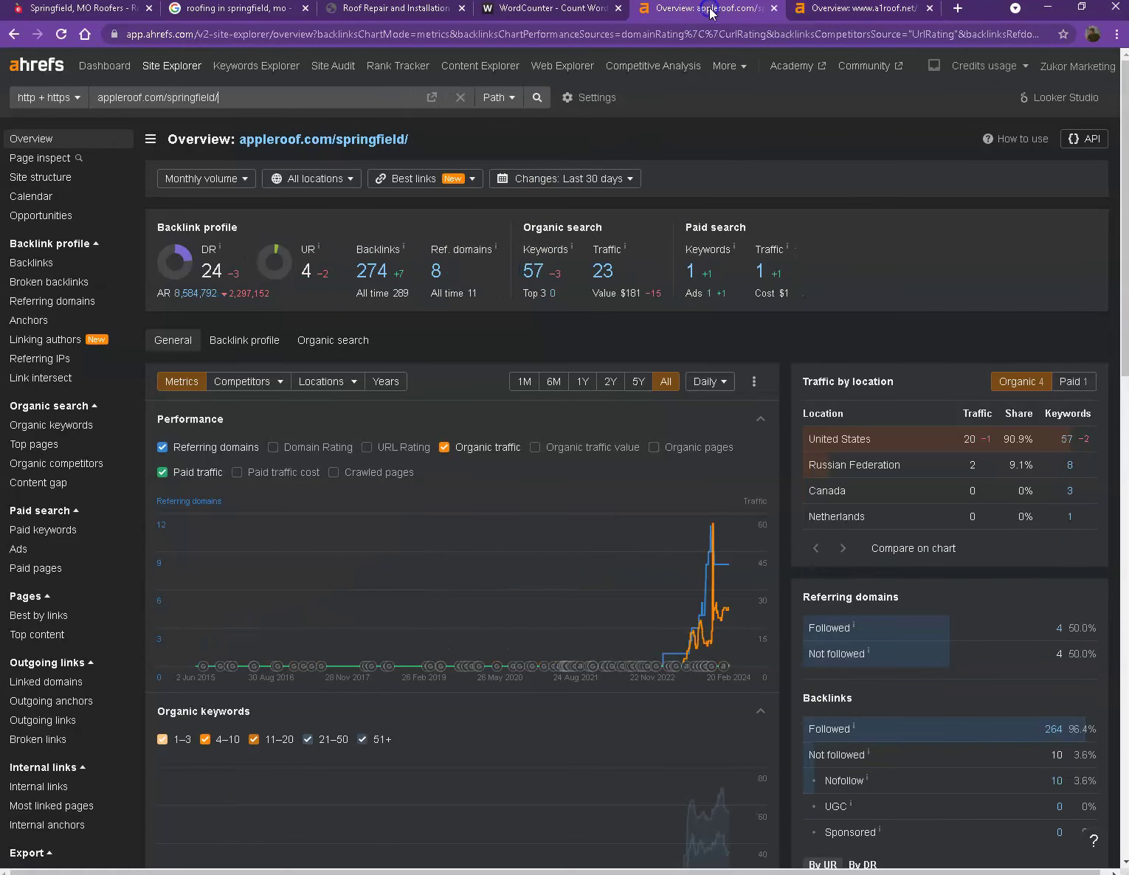
pyautogui.click(836, 15)
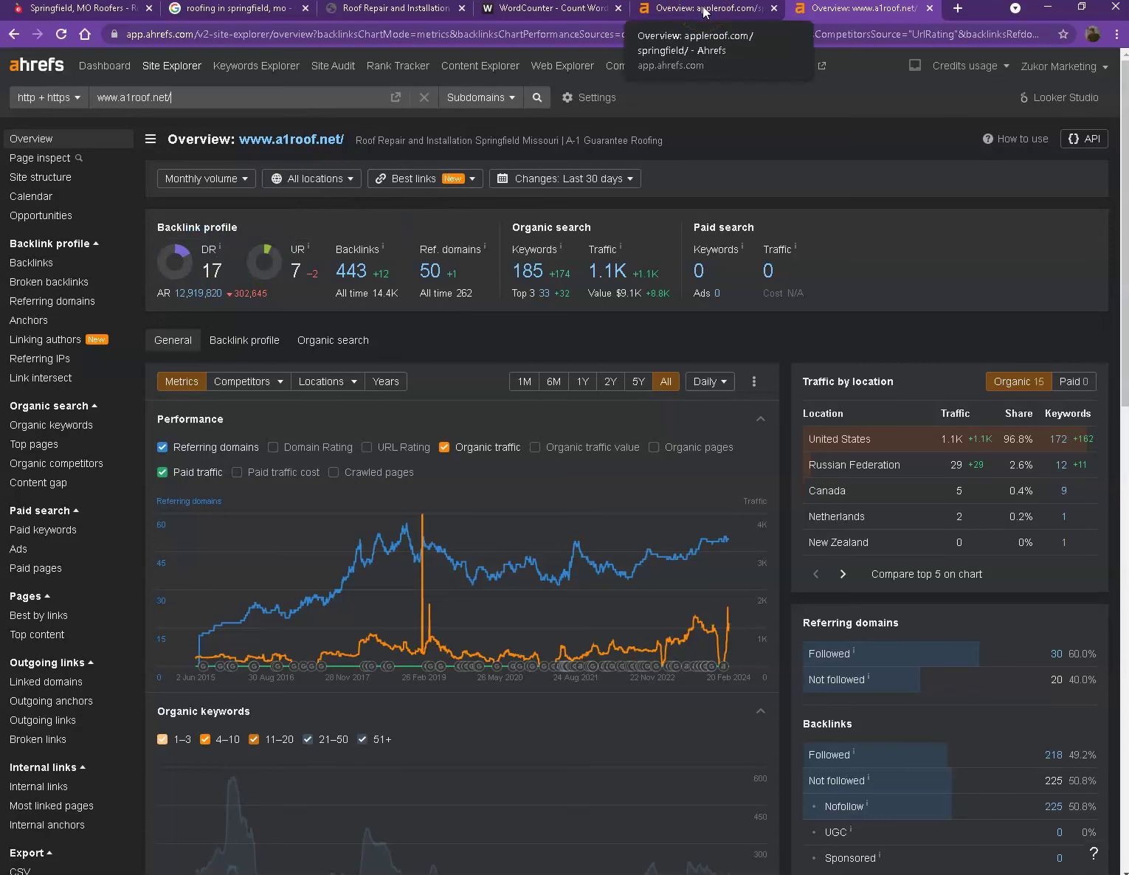
pyautogui.click(811, 10)
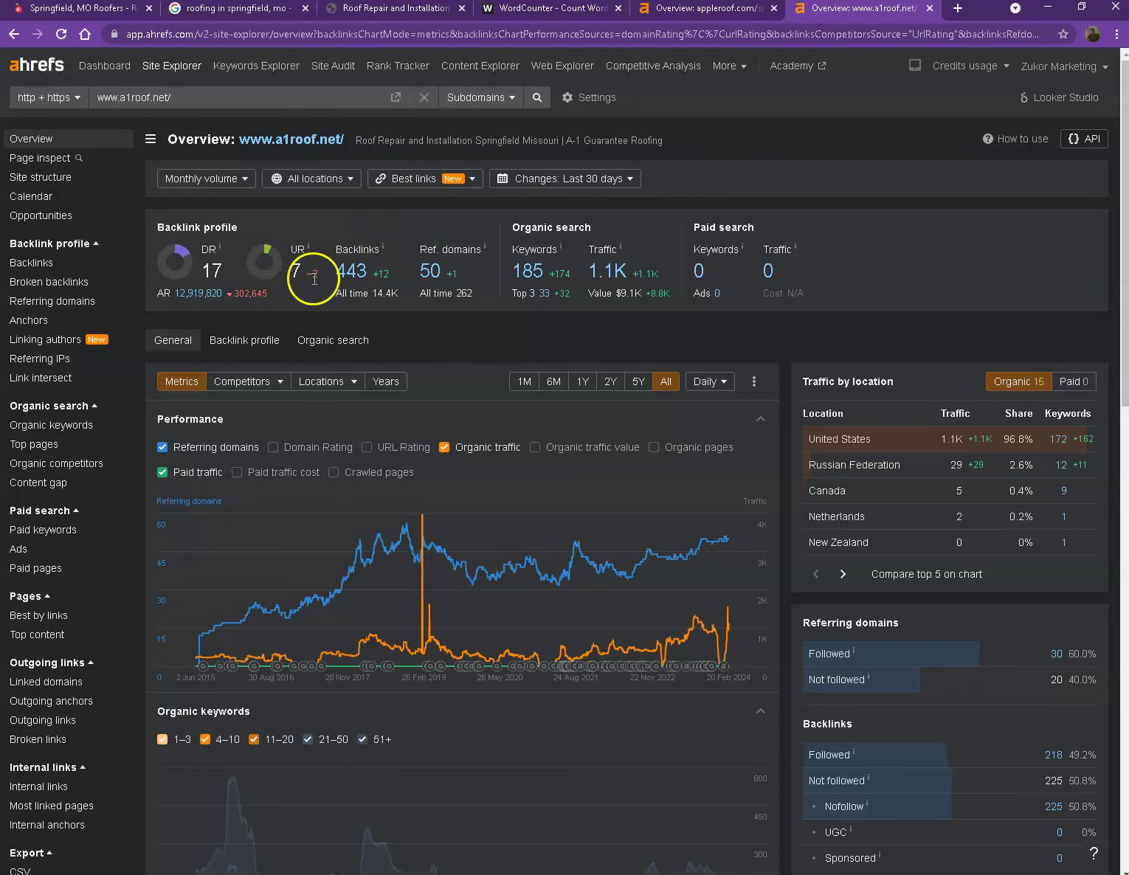
pyautogui.click(698, 15)
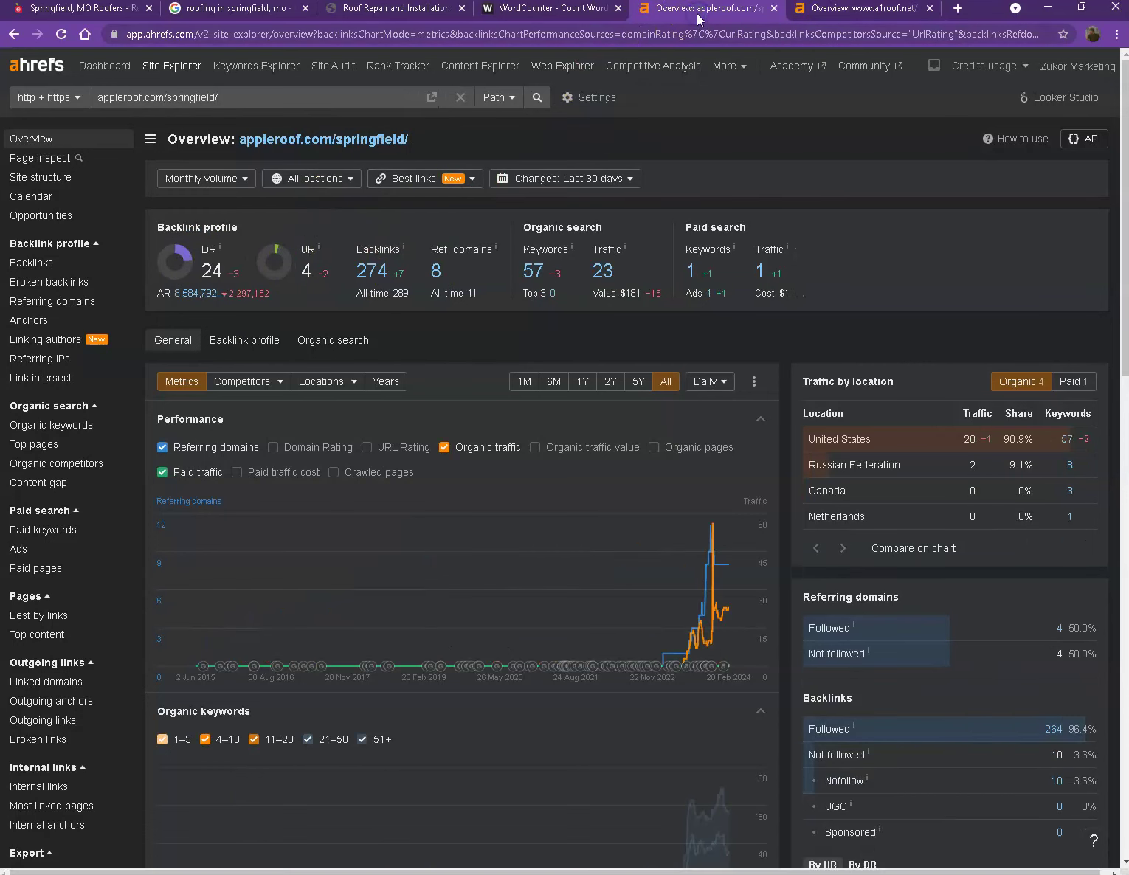
pyautogui.click(843, 16)
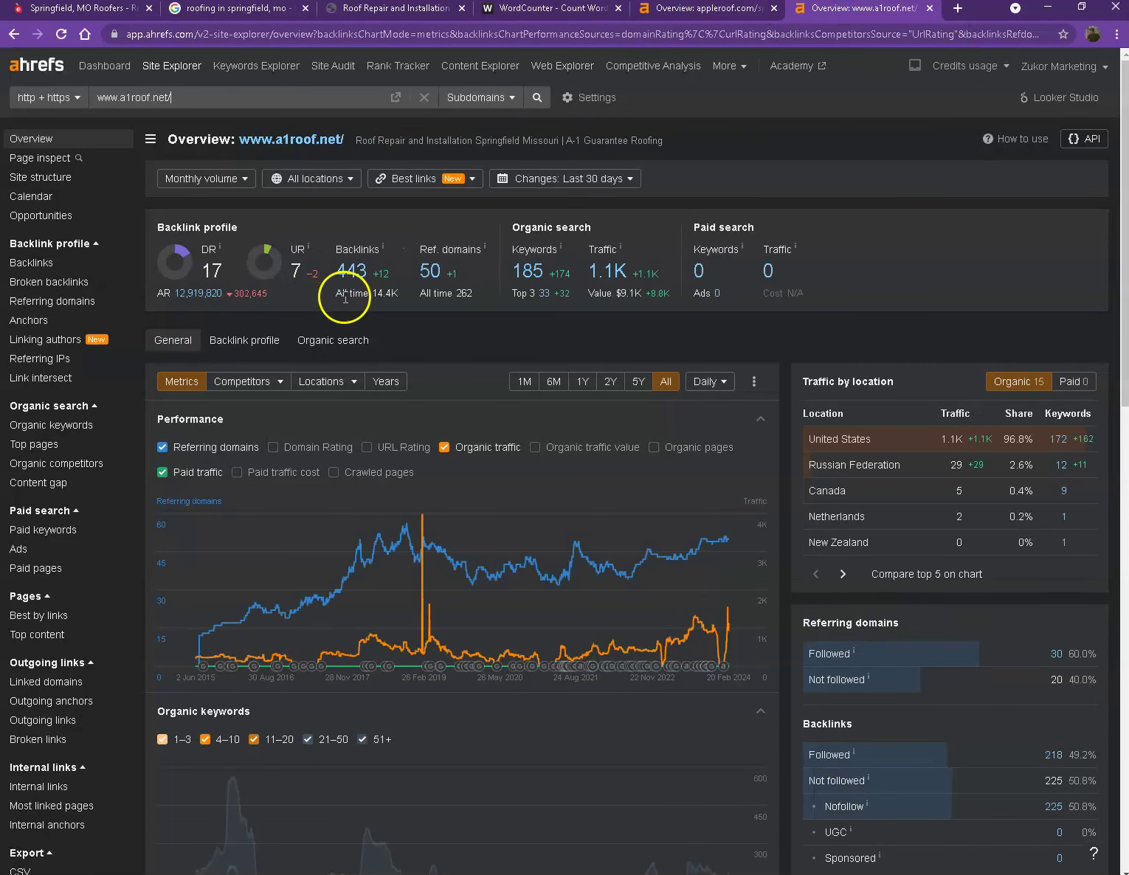
pyautogui.click(701, 15)
pyautogui.click(830, 11)
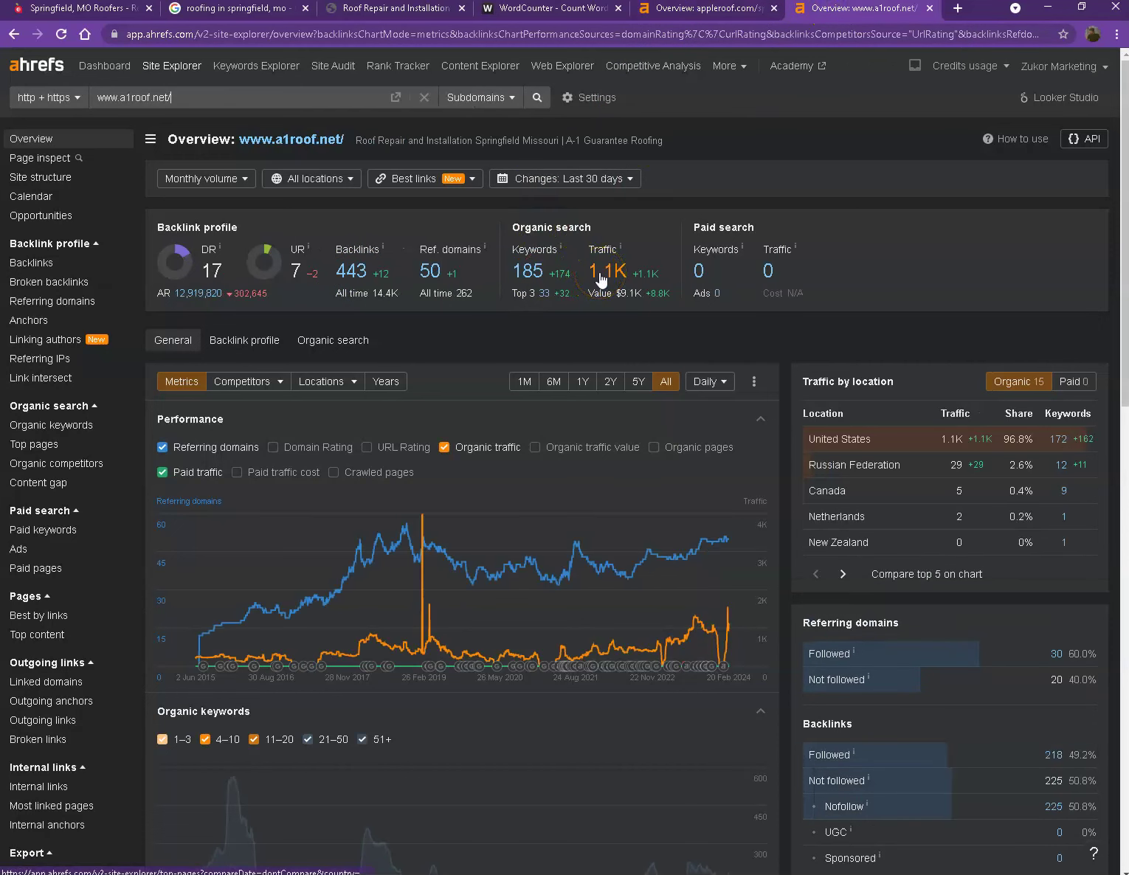
pyautogui.rightClick(437, 274)
pyautogui.click(480, 285)
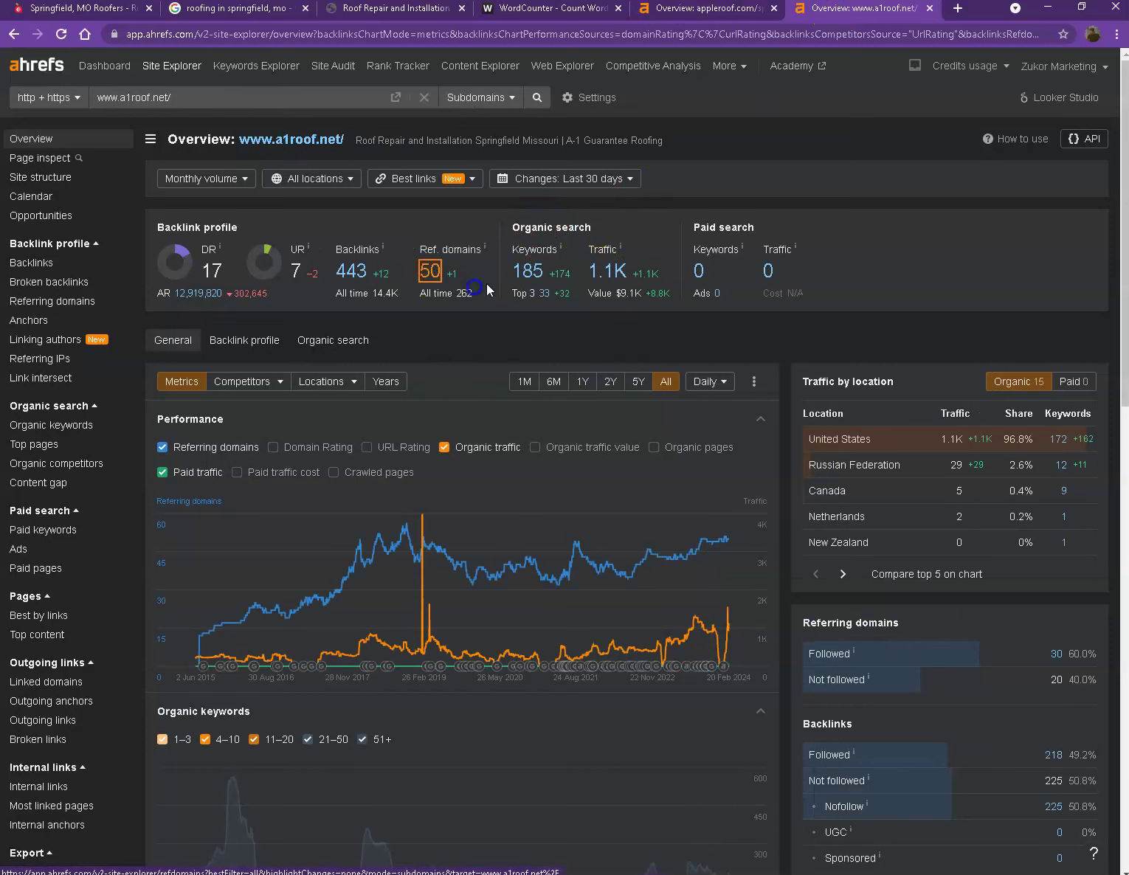
pyautogui.rightClick(531, 280)
pyautogui.click(549, 289)
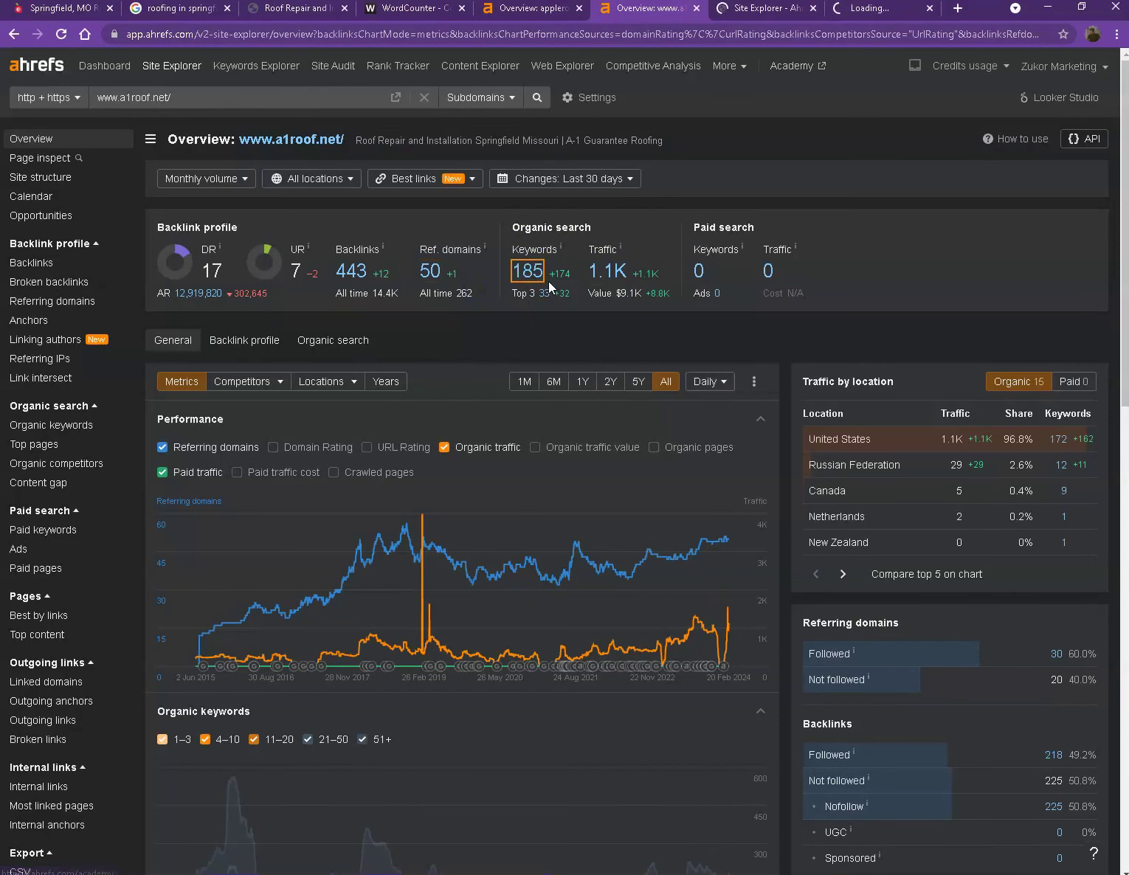
pyautogui.click(758, 10)
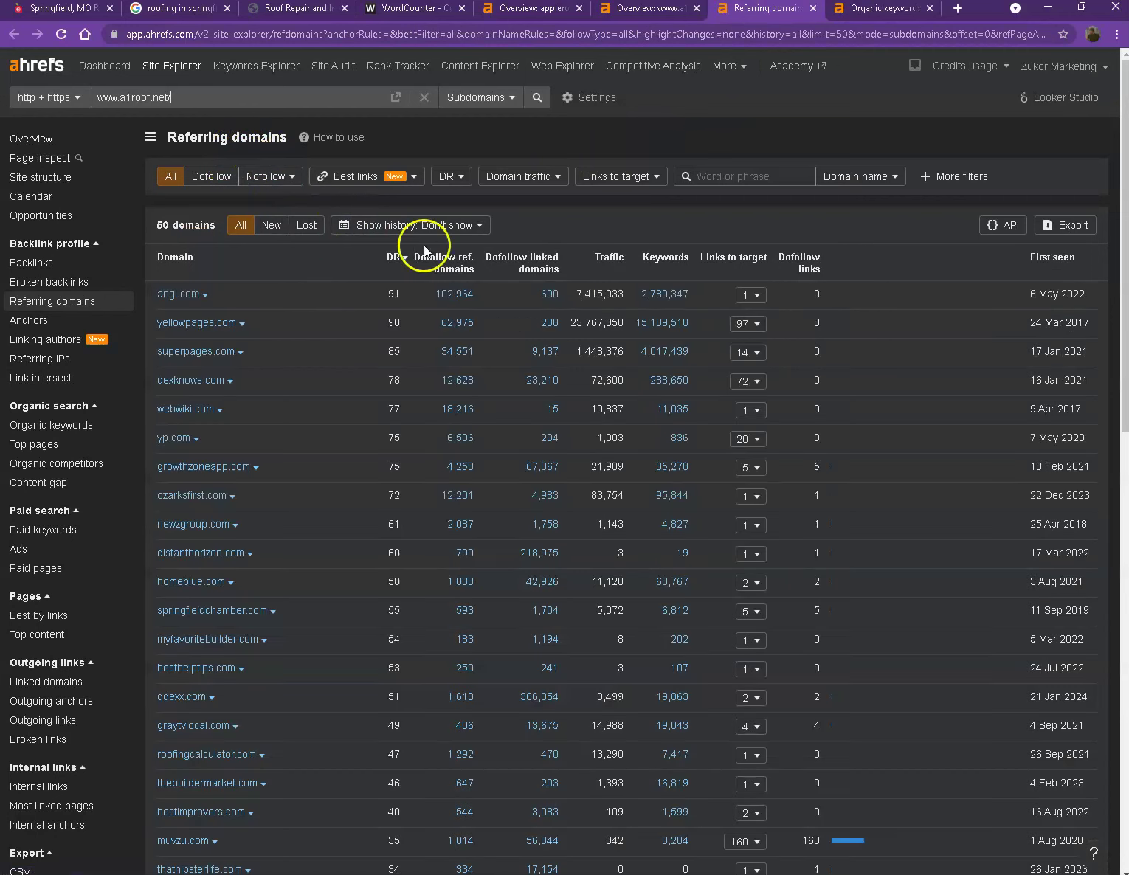
pyautogui.scroll(-4, 377, 303)
pyautogui.scroll(-9, 372, 314)
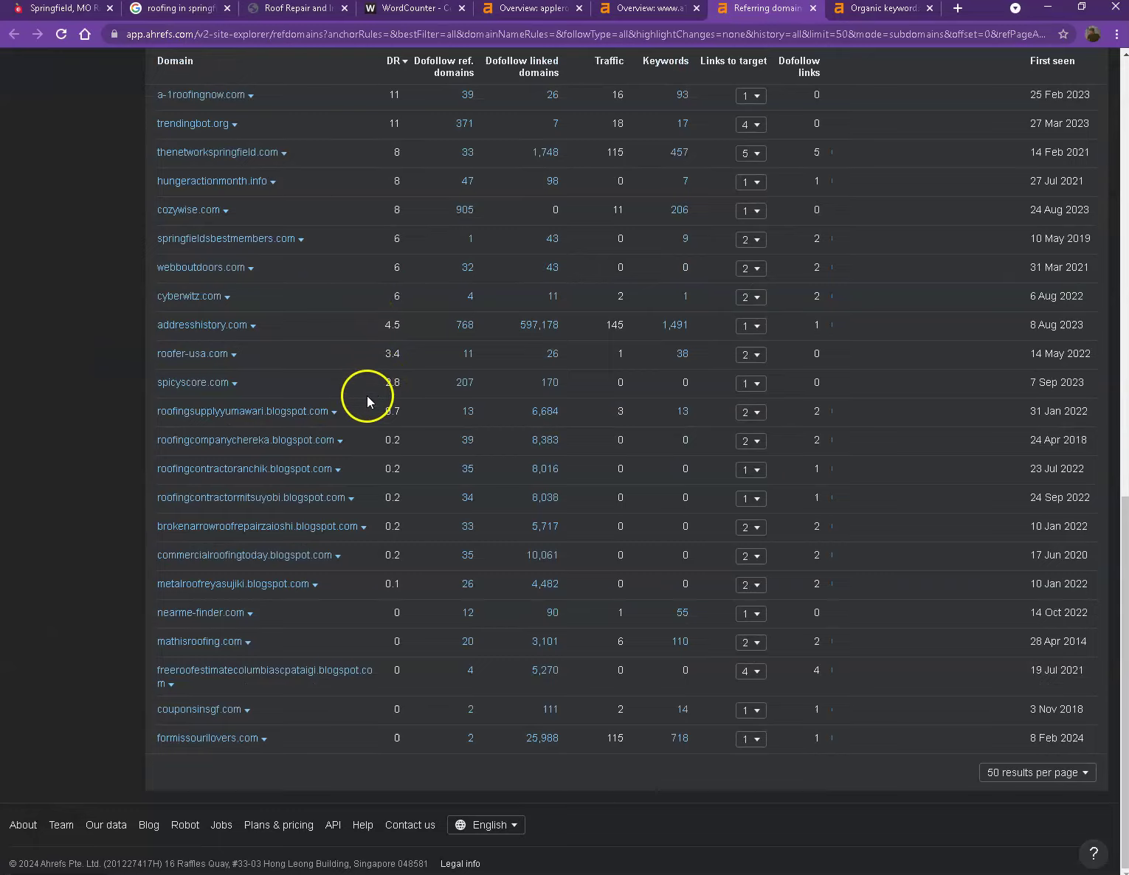
pyautogui.scroll(12, 364, 403)
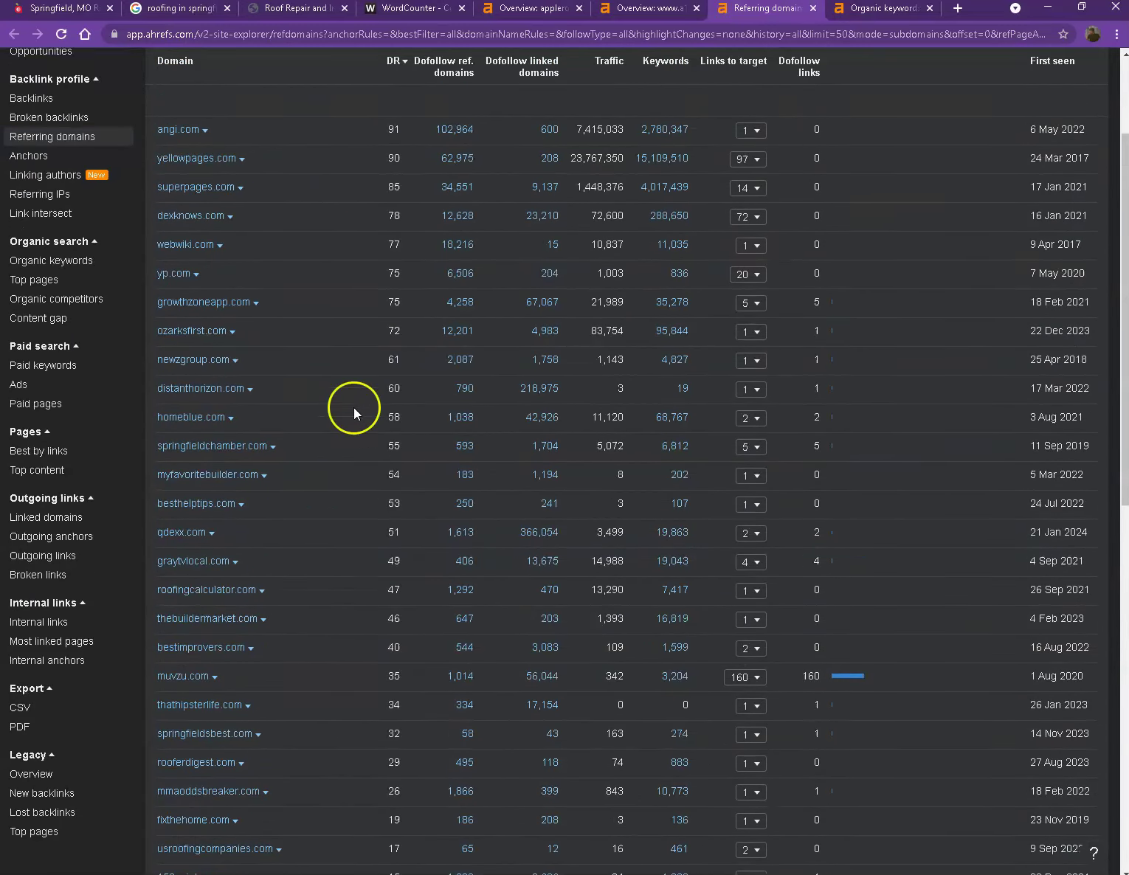
pyautogui.scroll(2, 354, 408)
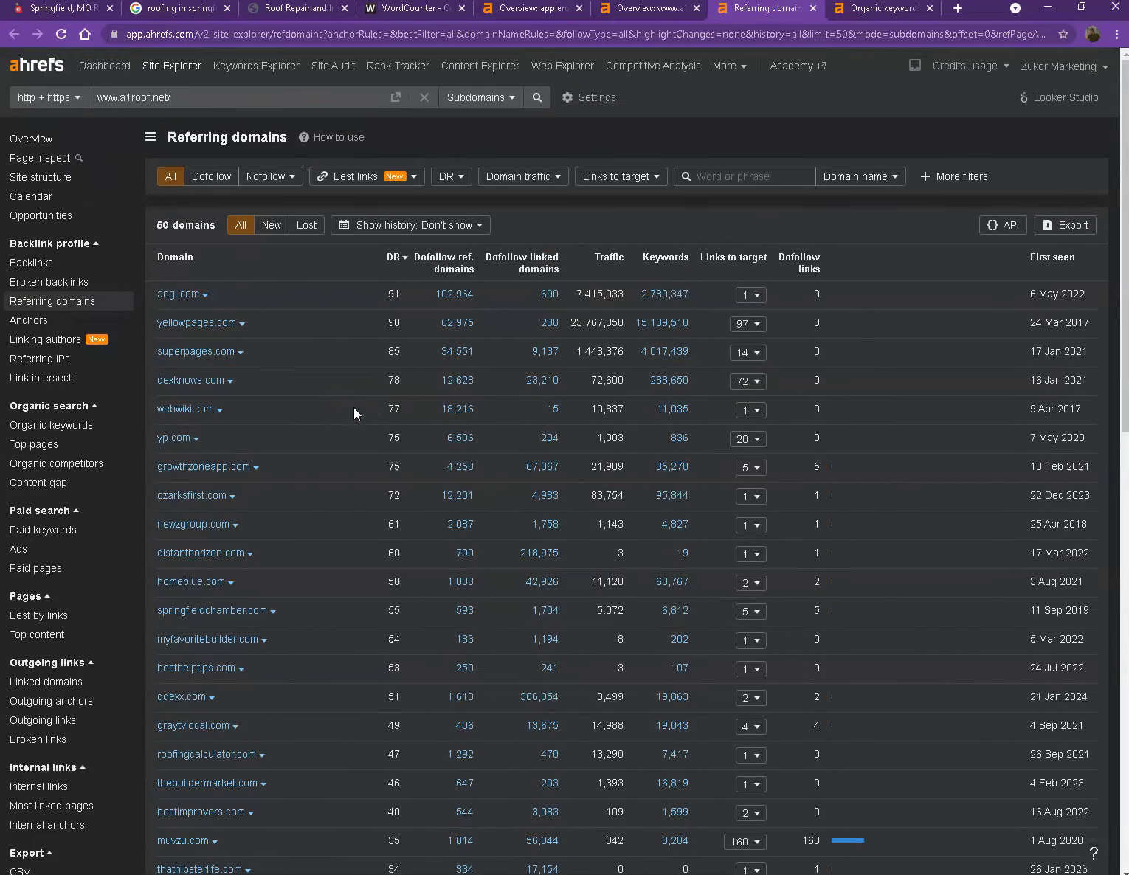
pyautogui.click(875, 10)
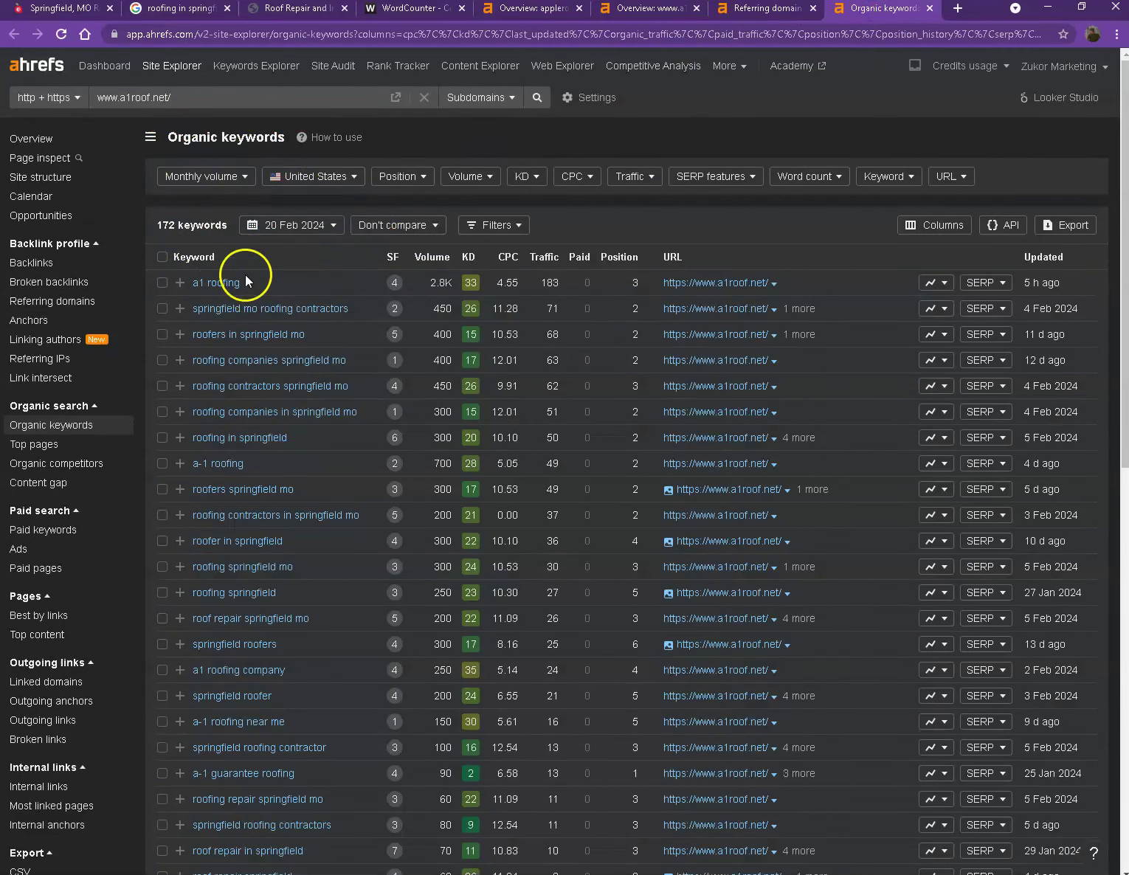
pyautogui.scroll(-8, 308, 404)
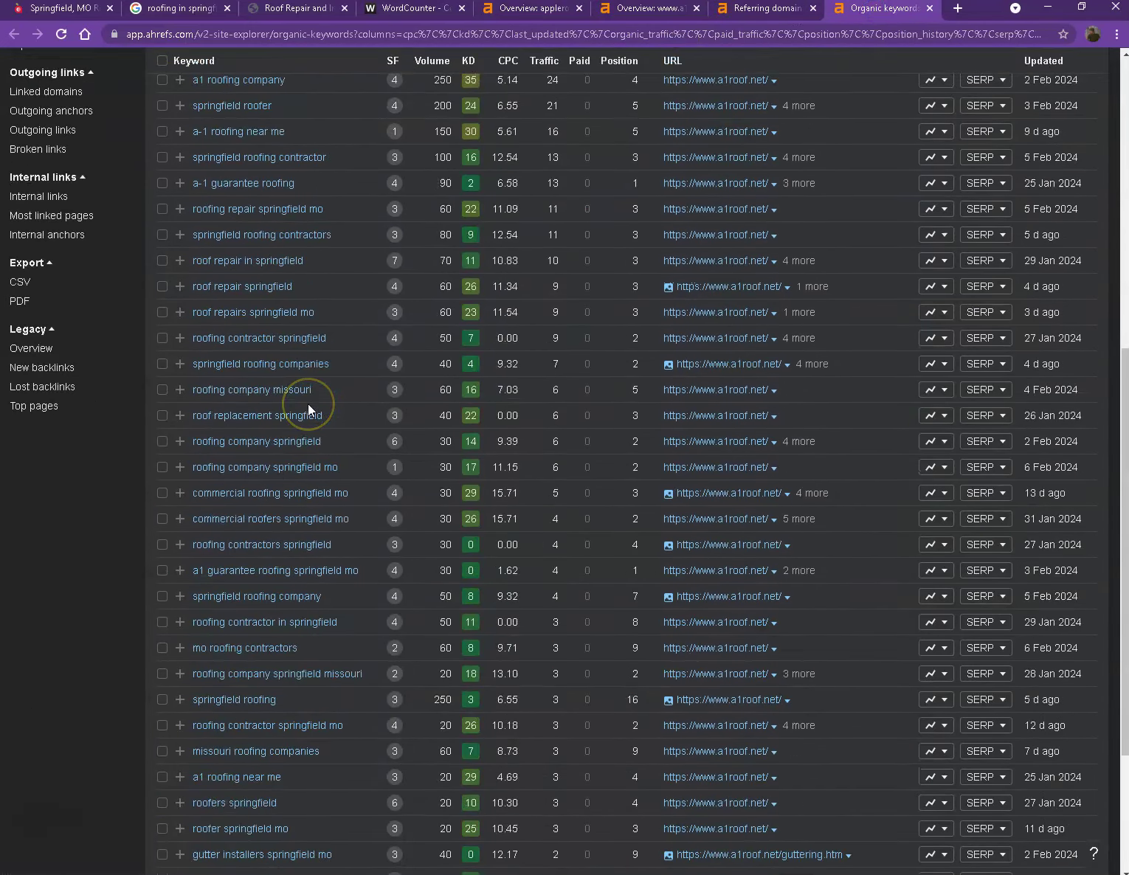
pyautogui.scroll(-3, 289, 409)
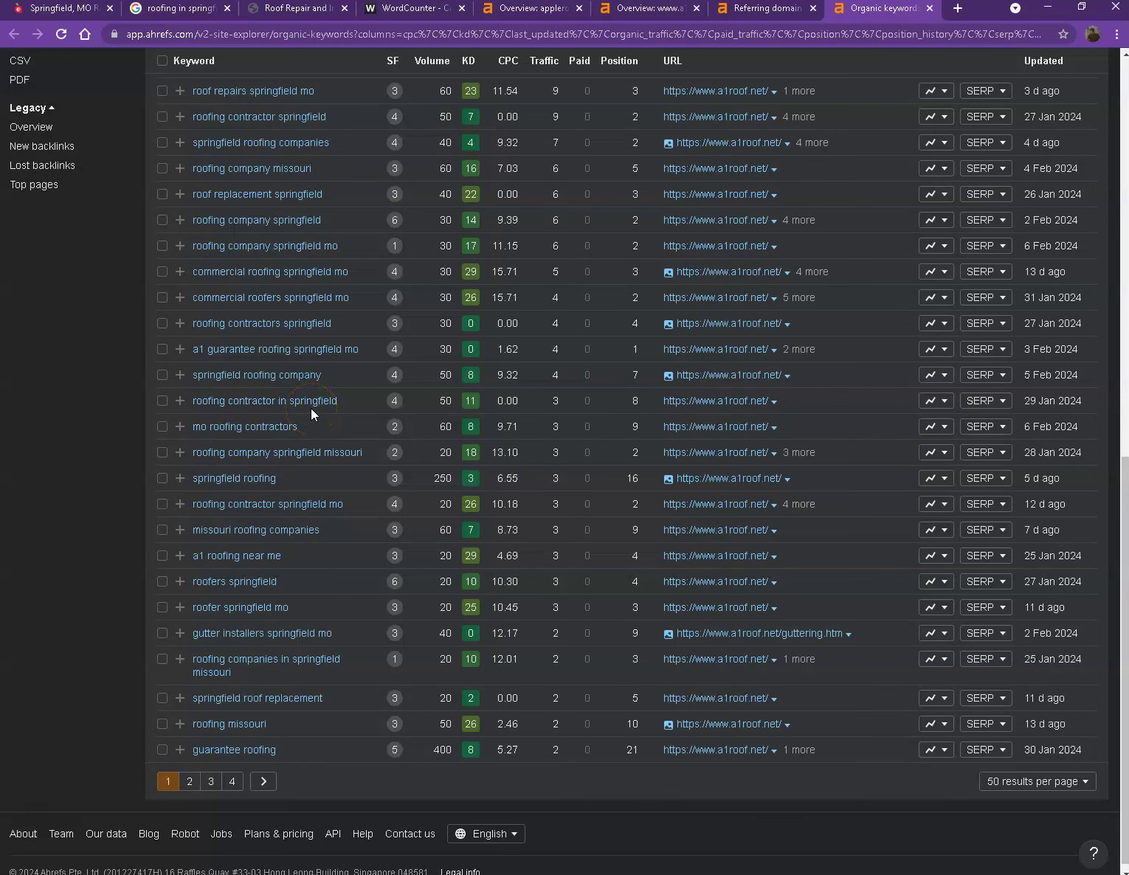
pyautogui.scroll(8, 458, 419)
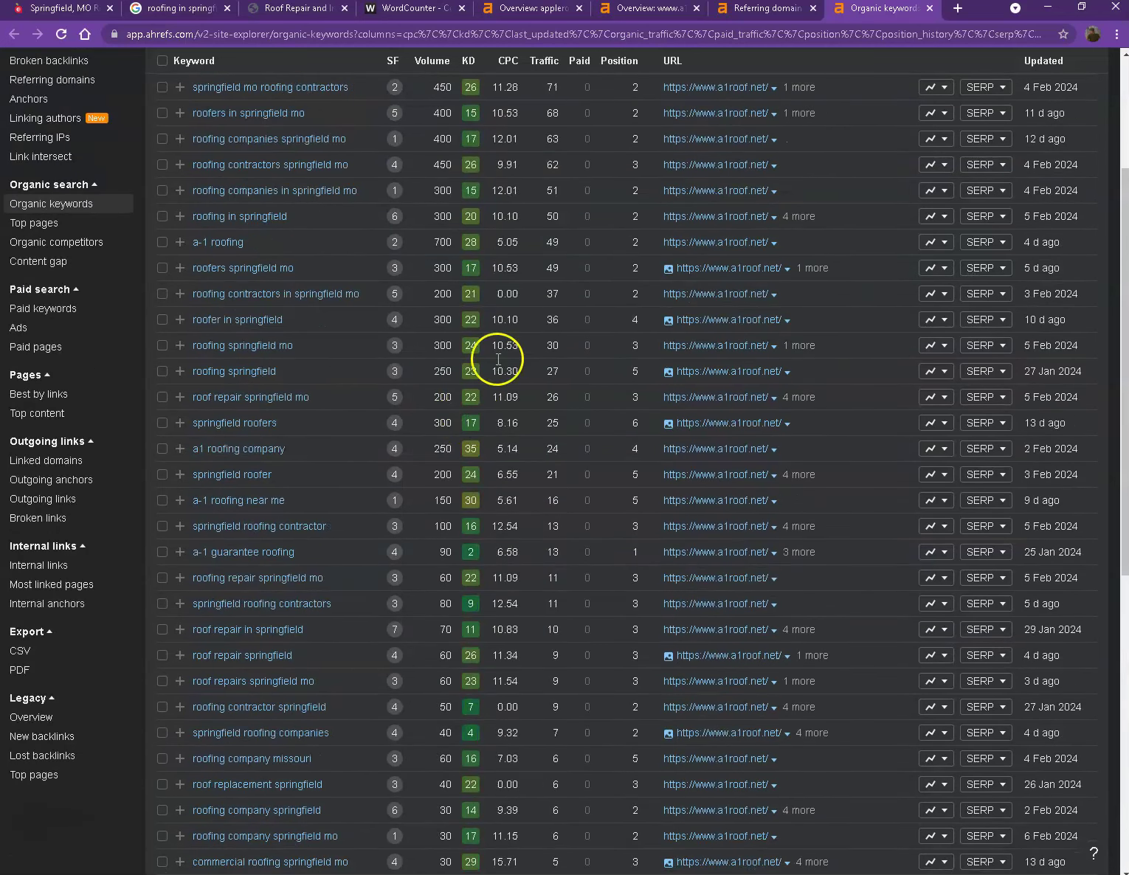
pyautogui.scroll(3, 471, 410)
pyautogui.scroll(-6, 443, 443)
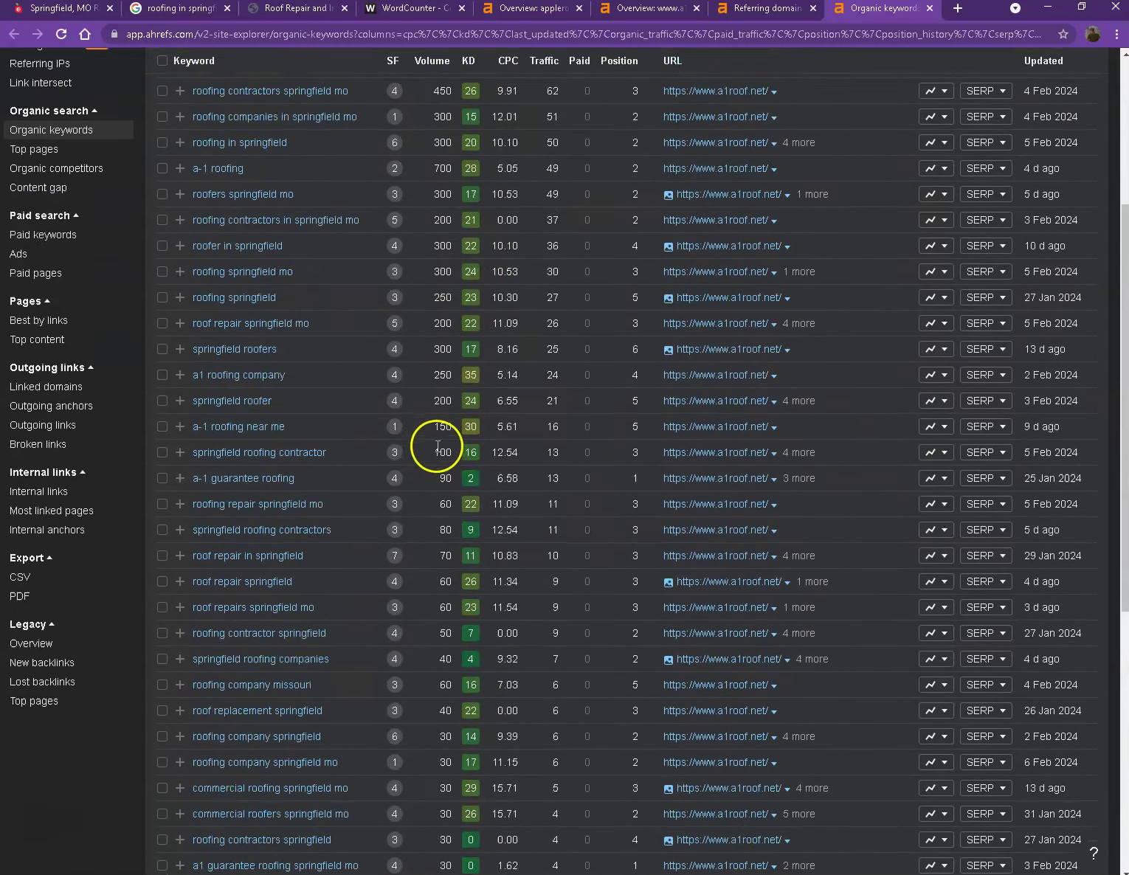
pyautogui.scroll(-5, 447, 525)
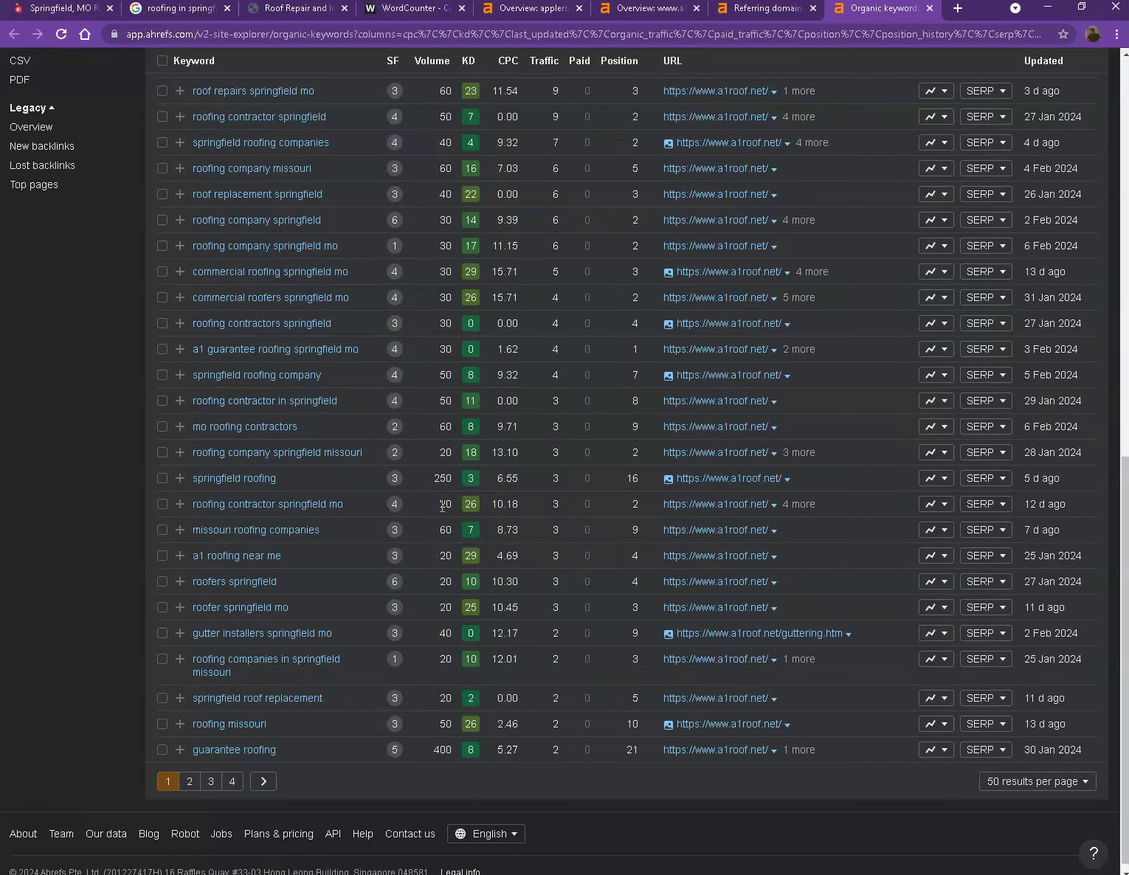
# Check the image file name of the Springfield Area Chamber of Commerce logo on the Apple Roofing Springfield page without saving it
pyautogui.click(52, 8)
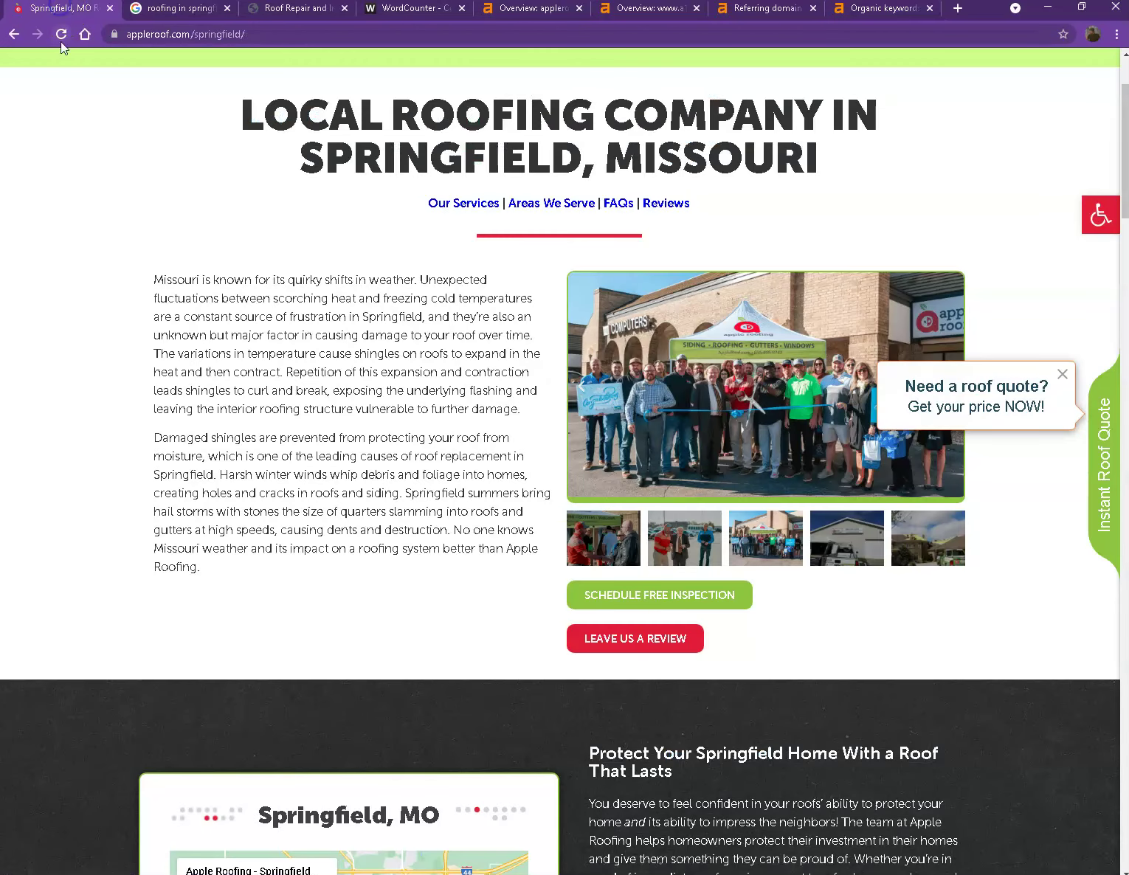
pyautogui.rightClick(700, 338)
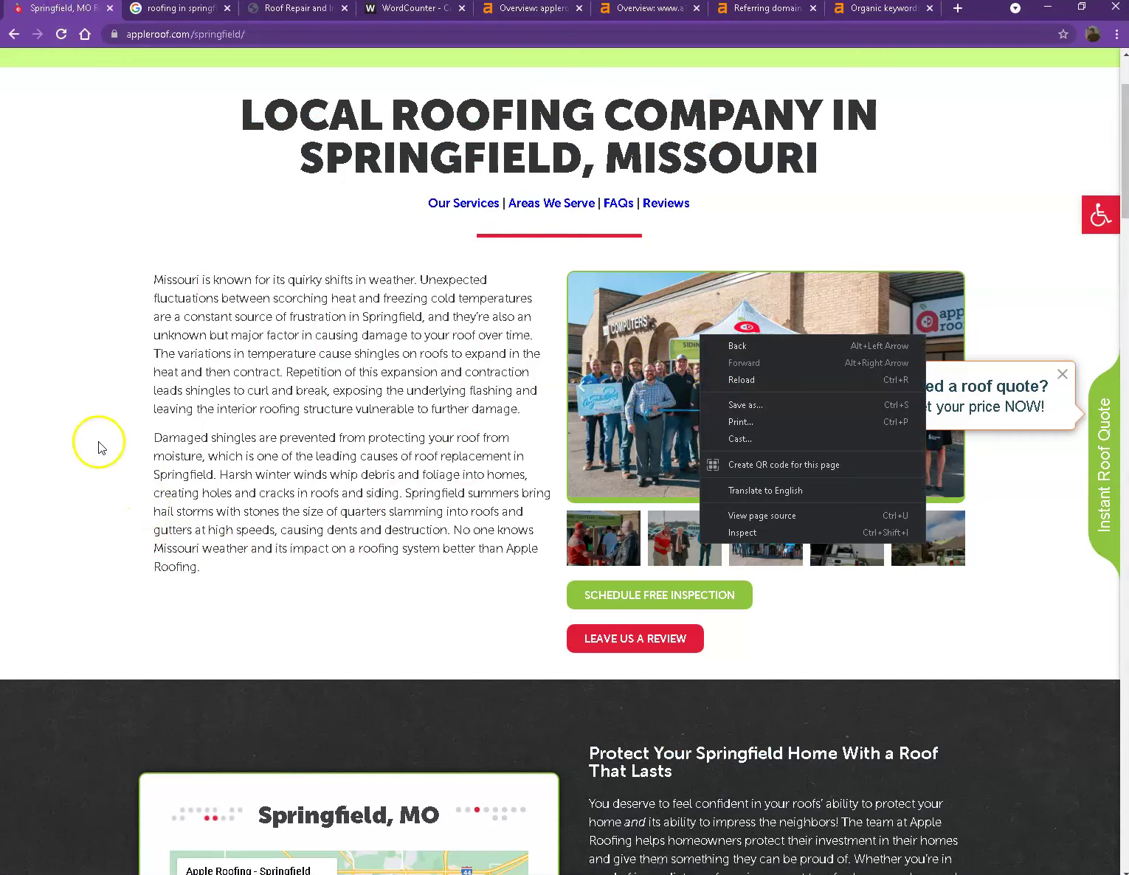
pyautogui.click(52, 441)
pyautogui.scroll(-5, 175, 546)
pyautogui.scroll(-20, 175, 547)
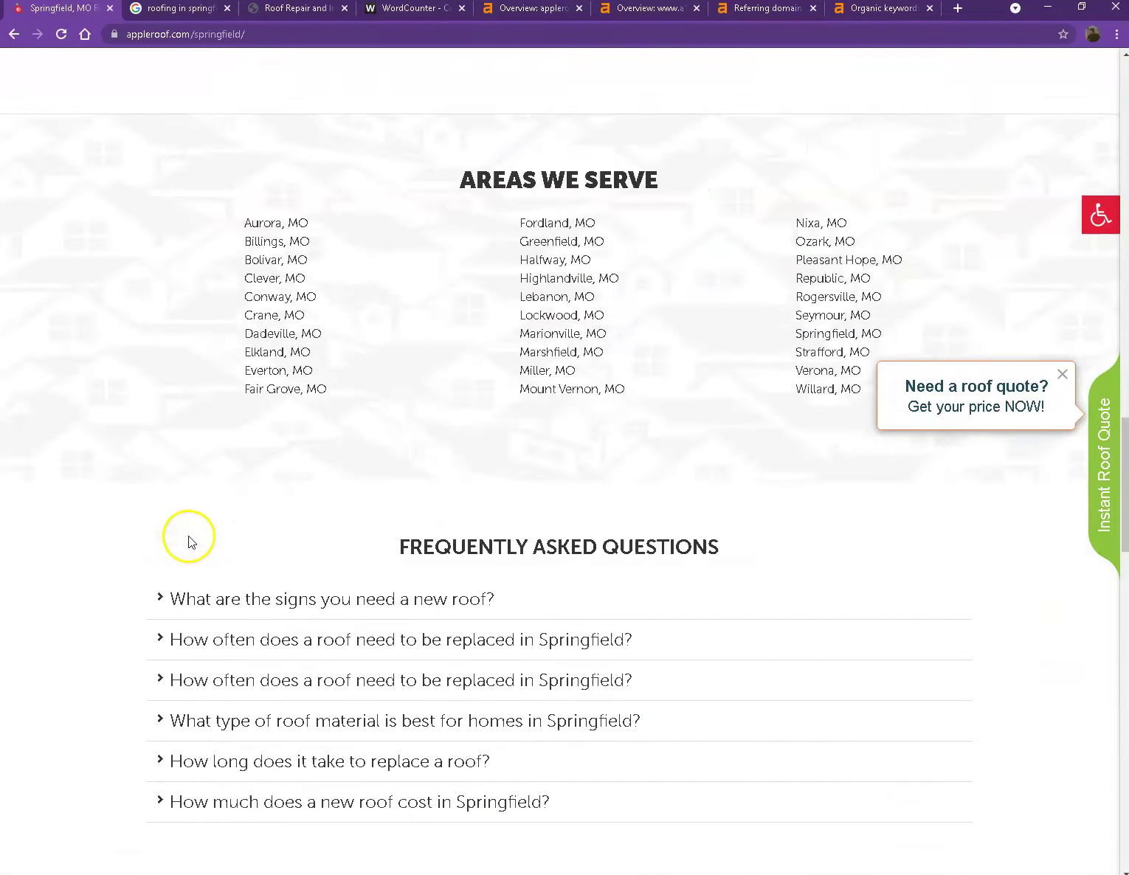
pyautogui.scroll(-10, 191, 542)
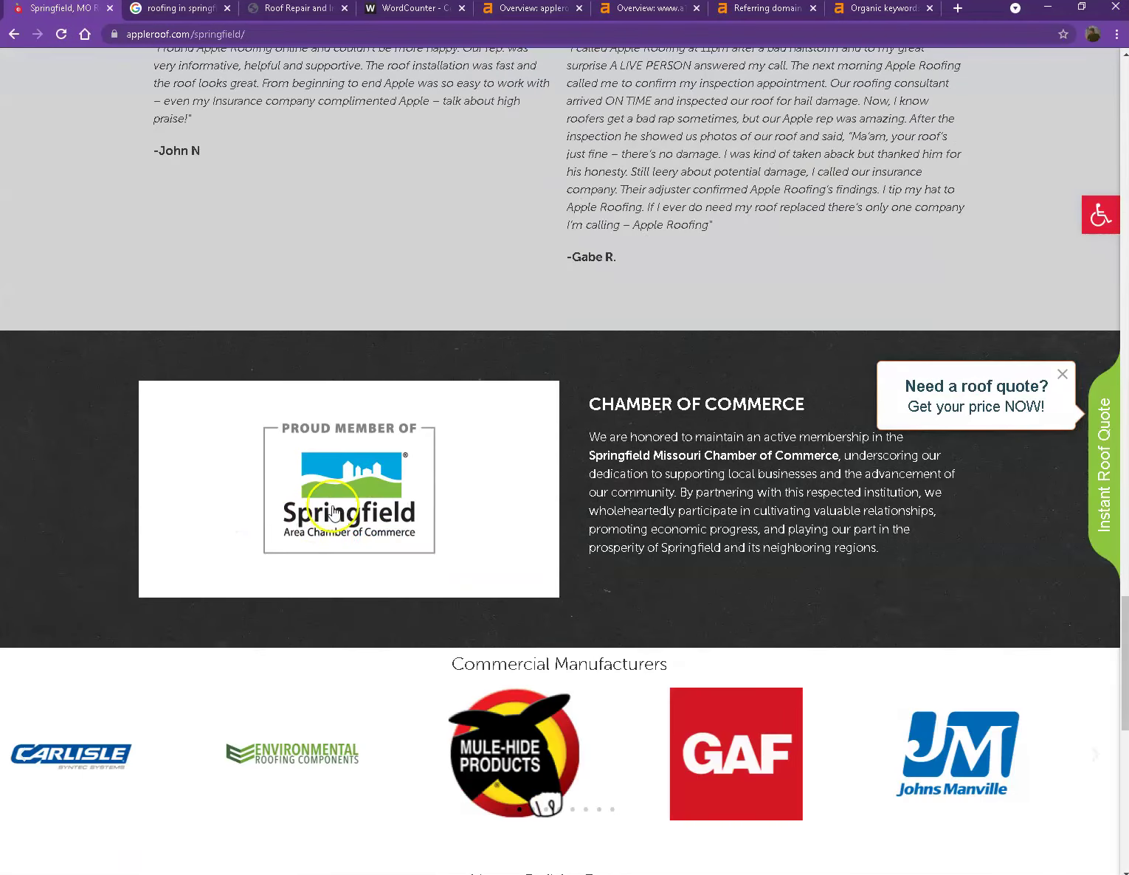
pyautogui.rightClick(361, 490)
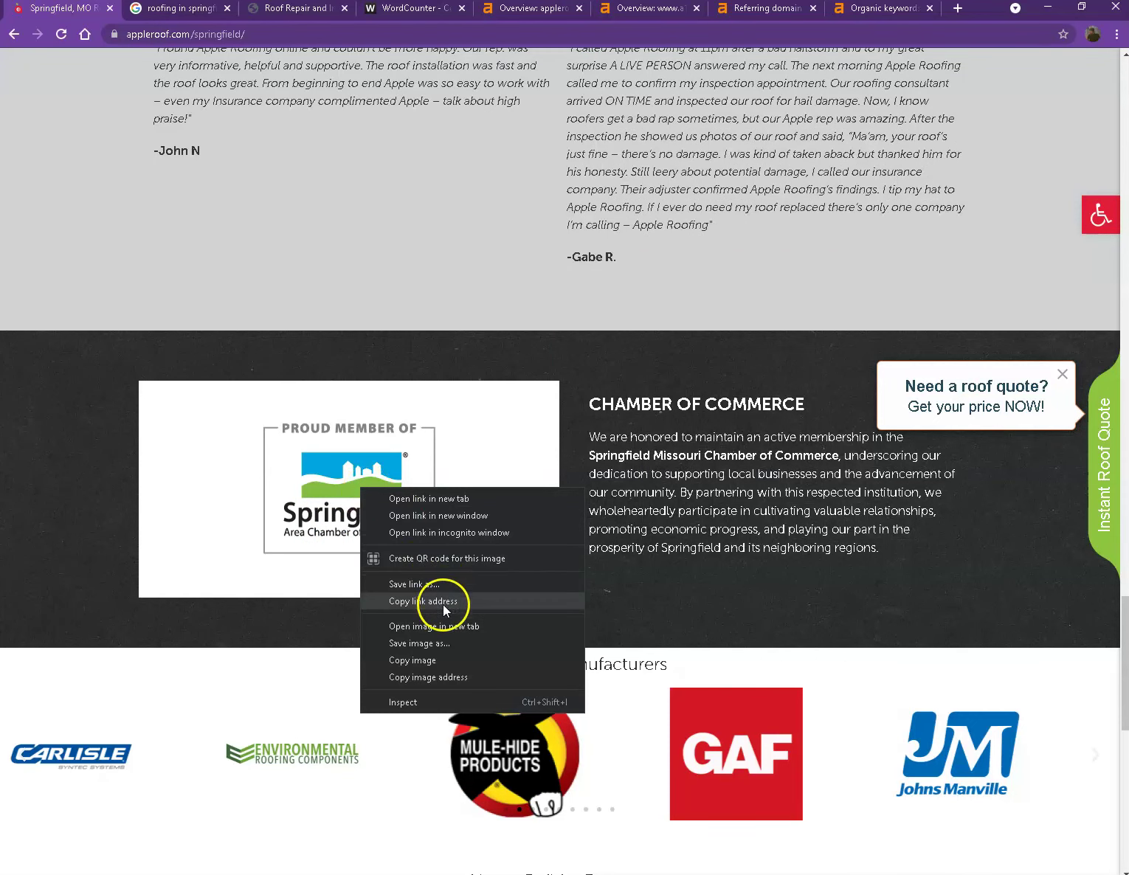
pyautogui.click(441, 644)
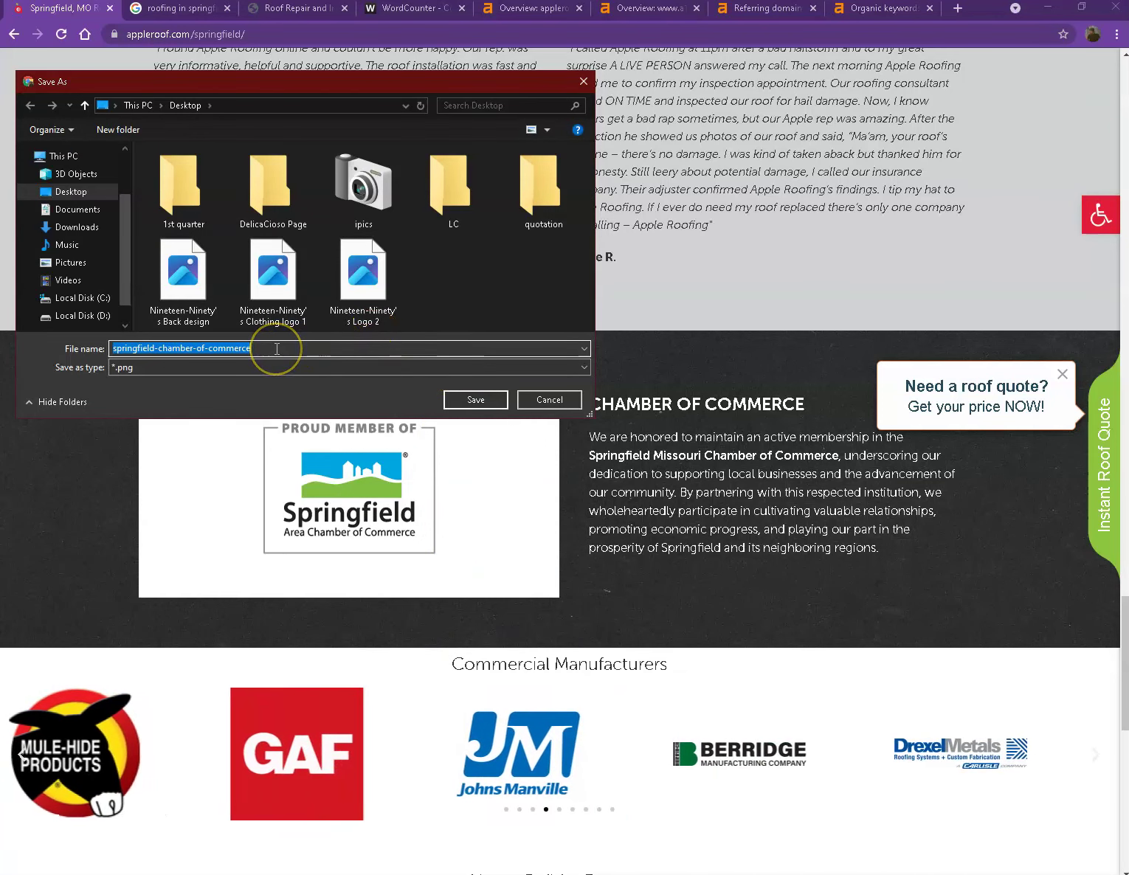
pyautogui.click(554, 402)
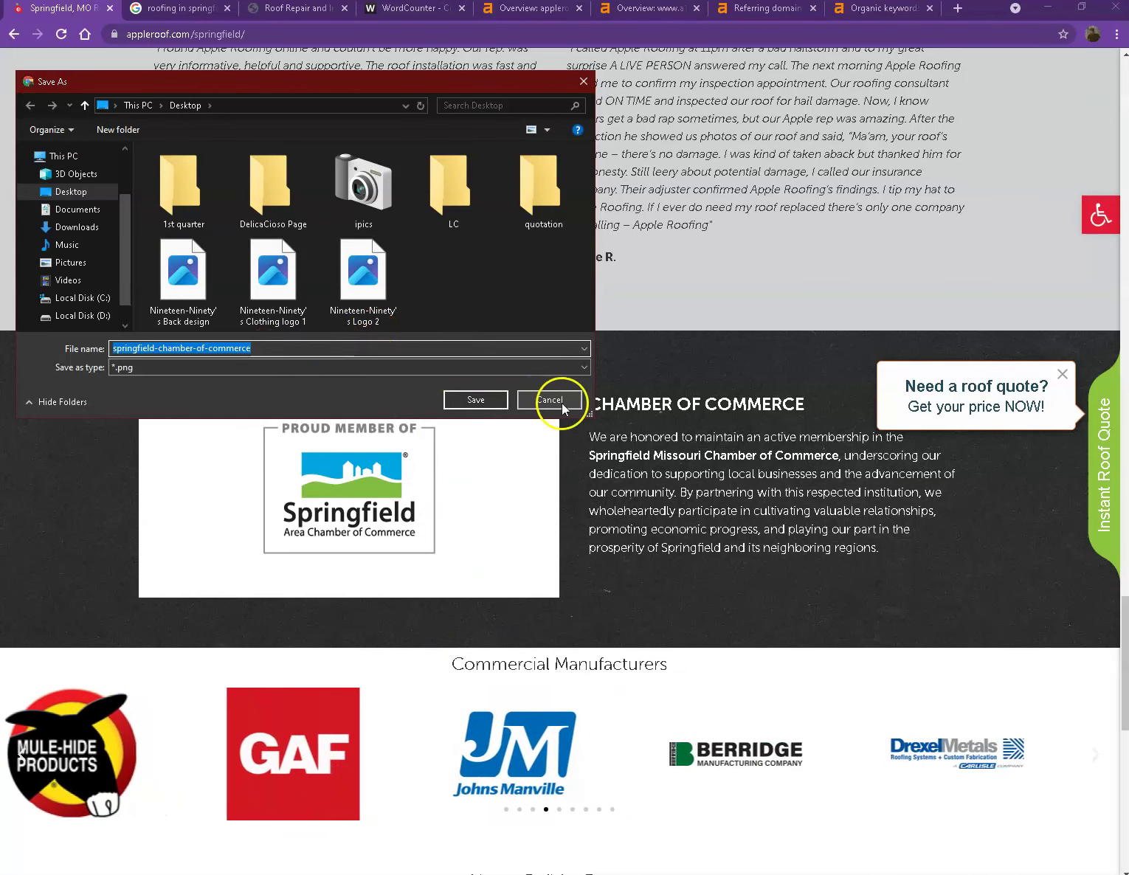
pyautogui.click(356, 500)
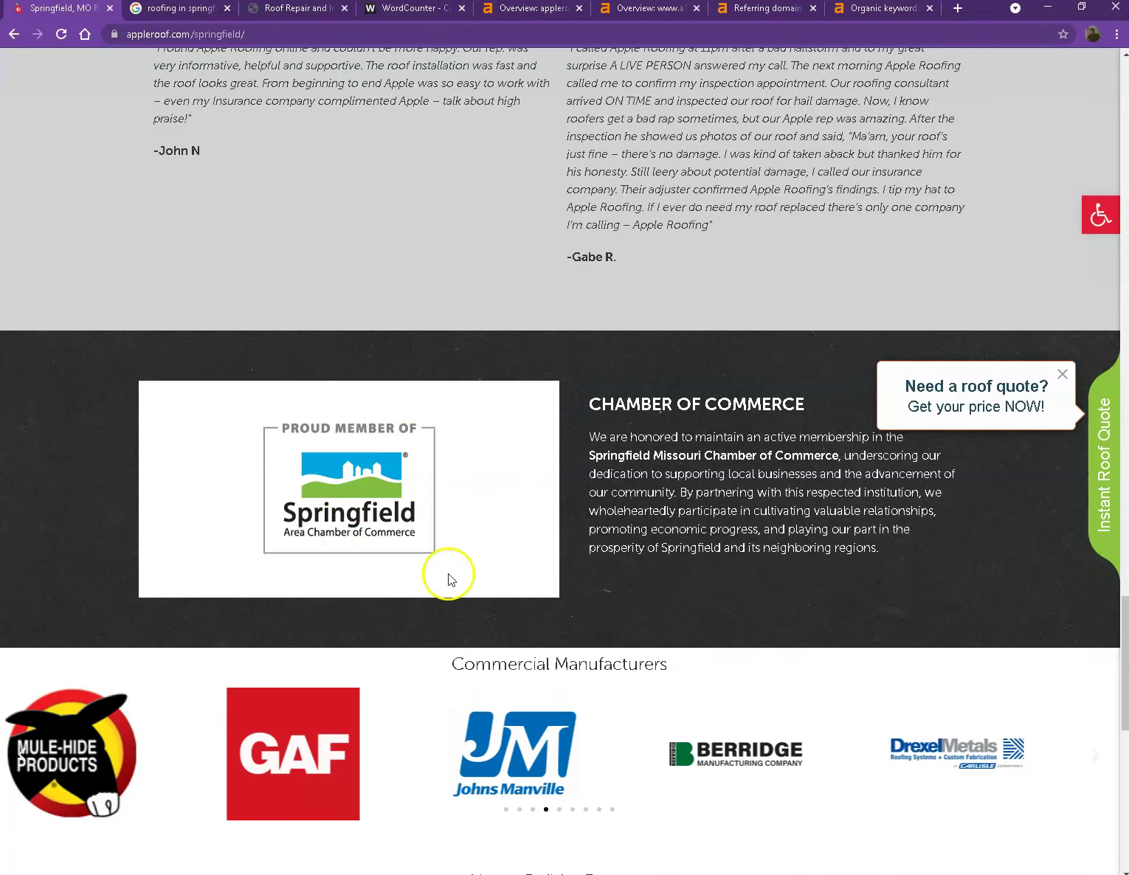
# Review the Apple Roofing Springfield page from the Chamber of Commerce section back up through its services to the main heading
pyautogui.scroll(15, 467, 514)
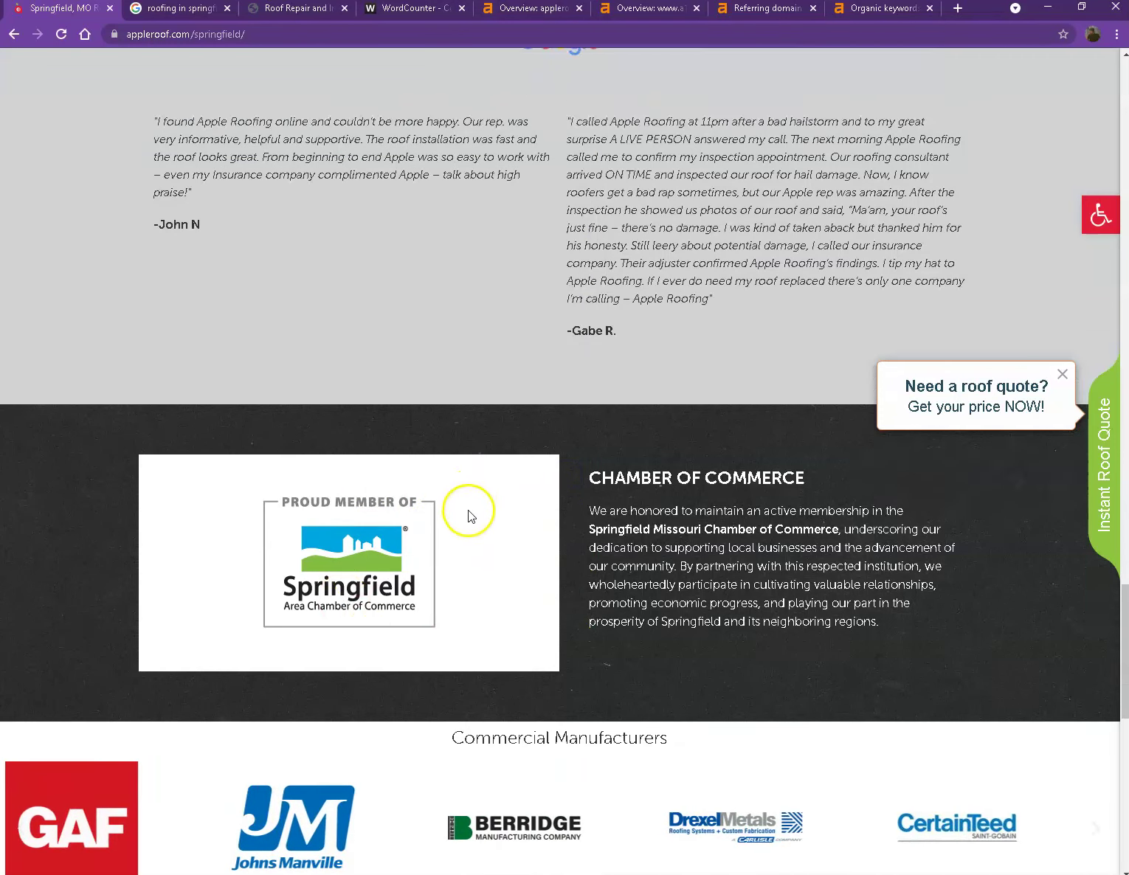
pyautogui.scroll(15, 465, 546)
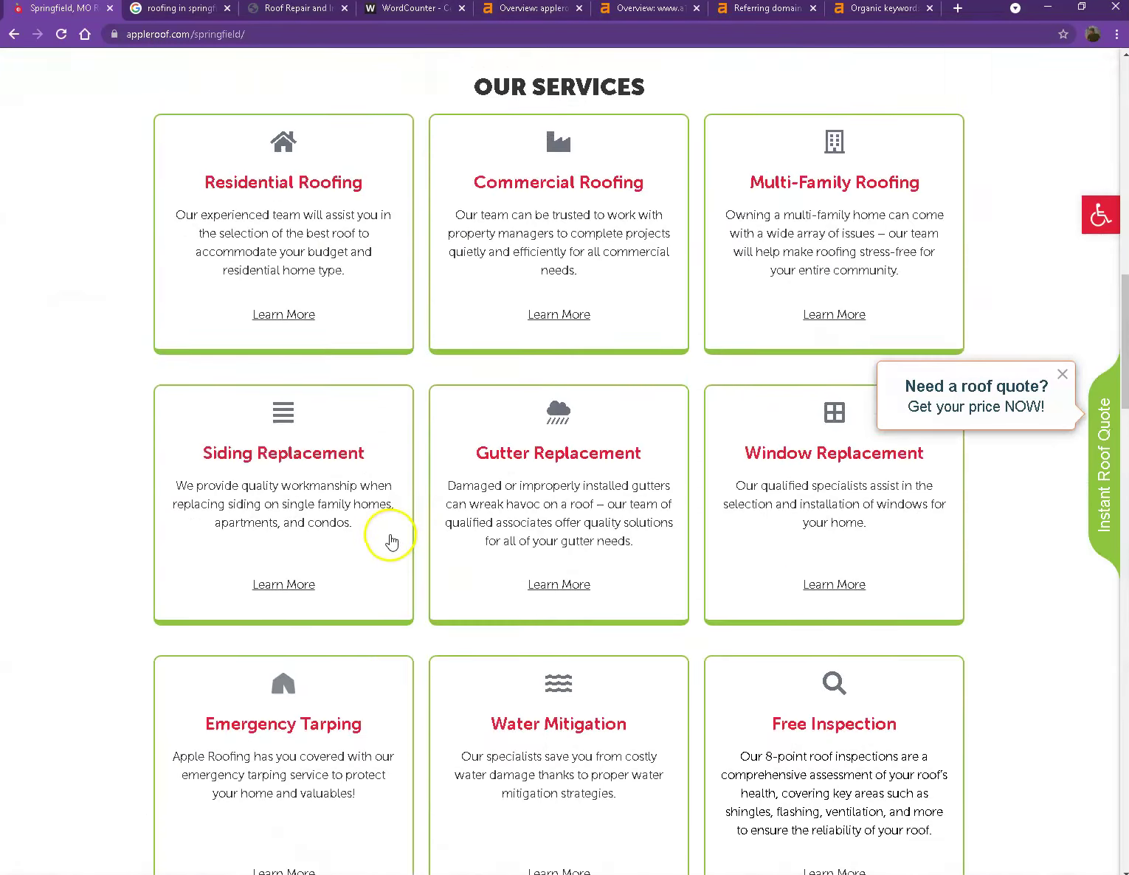
pyautogui.scroll(6, 378, 517)
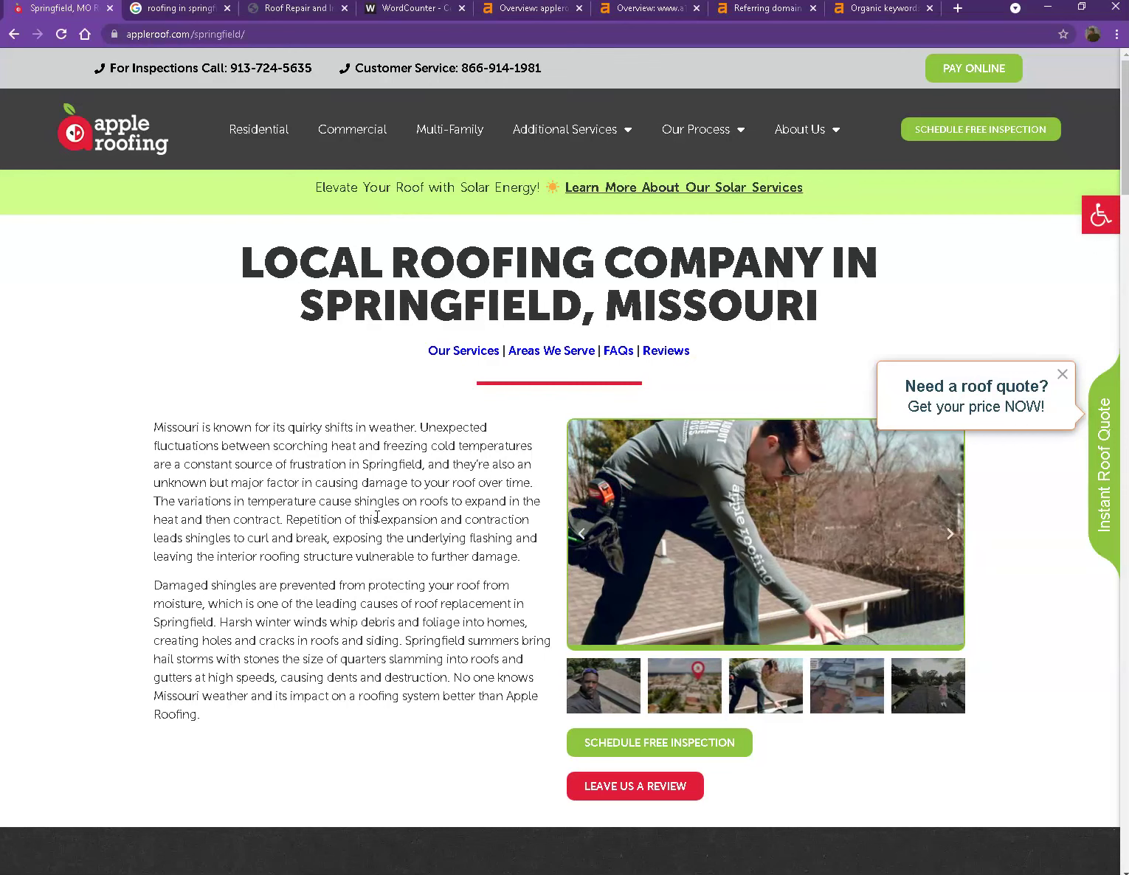
pyautogui.click(402, 480)
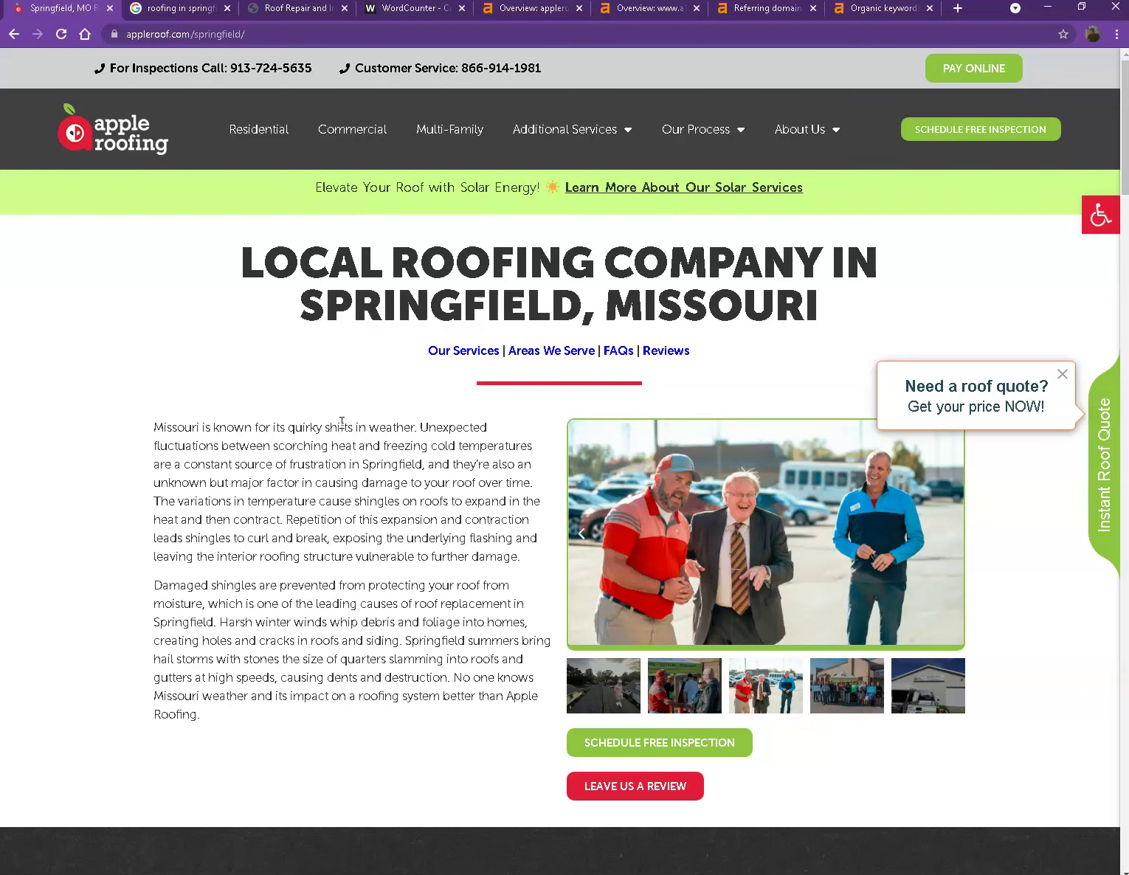
# Check the business listings in the Google results for "roofing in springfield, mo" and return to the Apple Roofing Springfield page
pyautogui.click(191, 9)
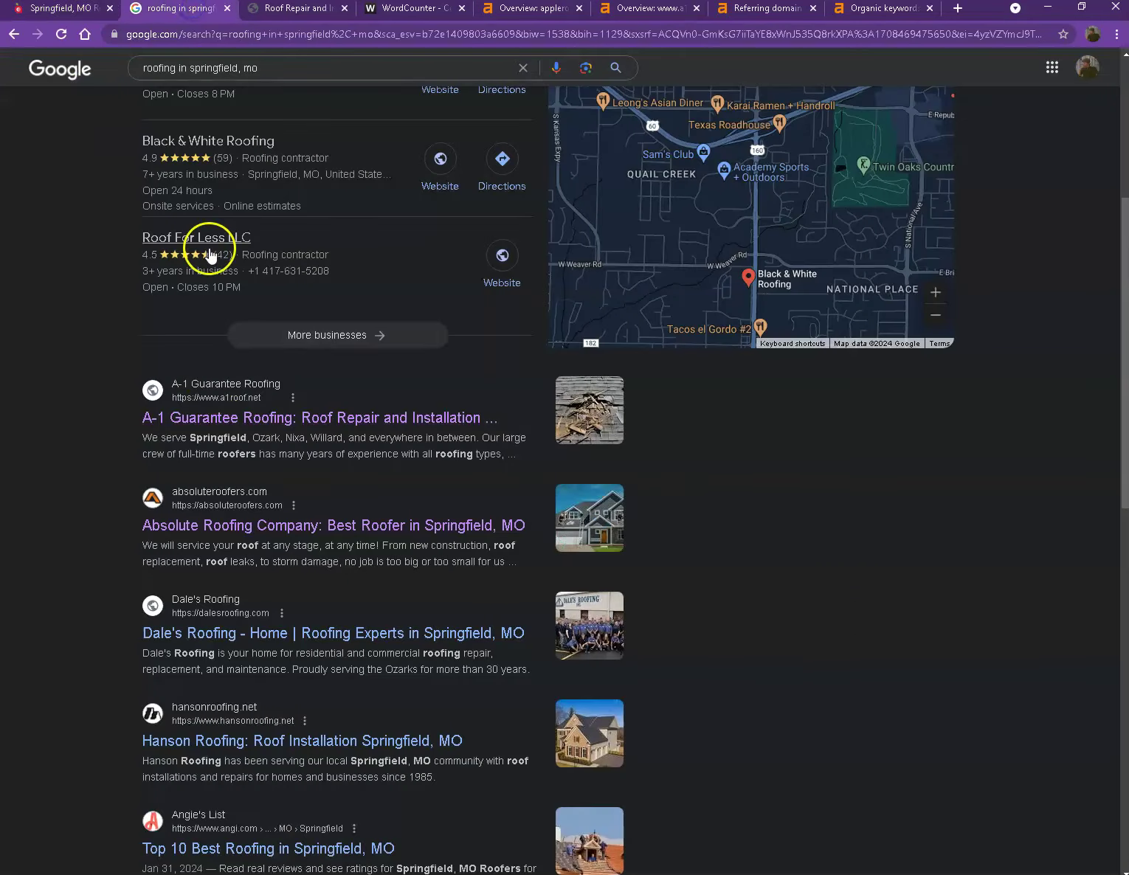
pyautogui.scroll(4, 214, 376)
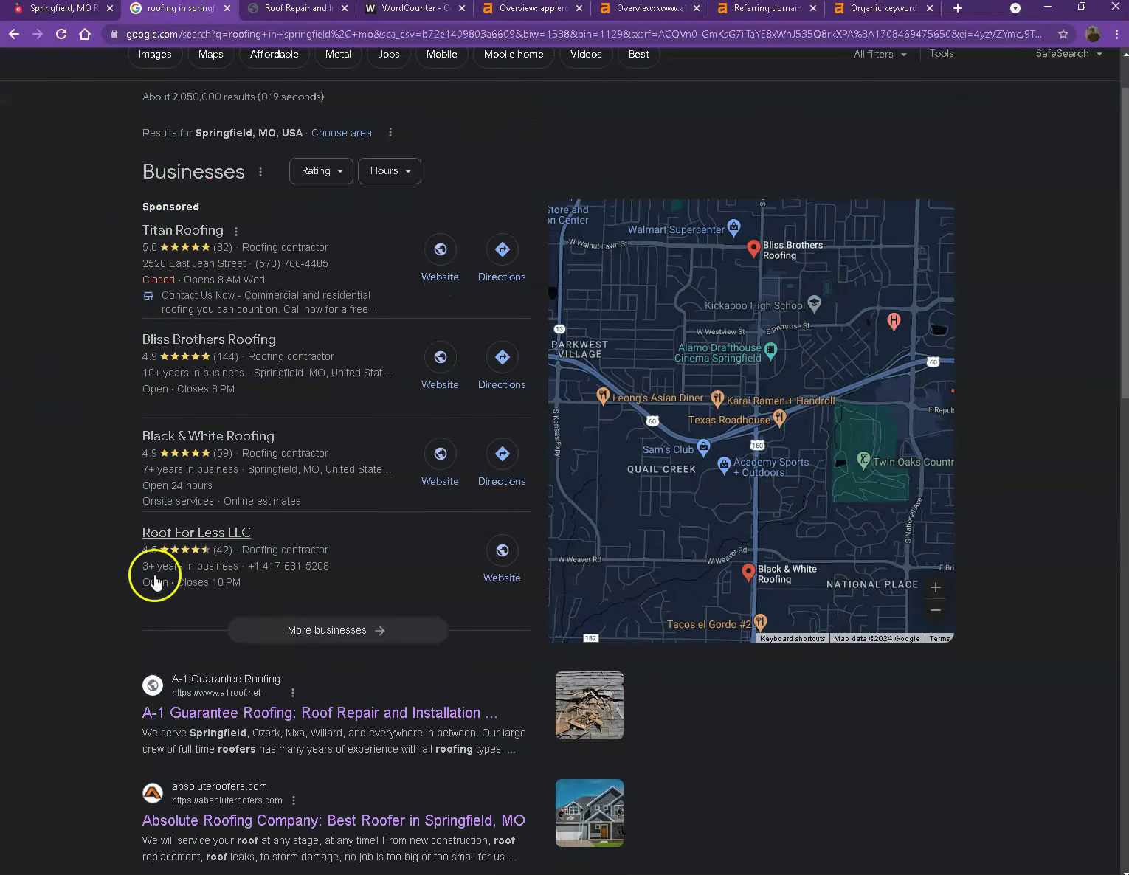
pyautogui.click(79, 11)
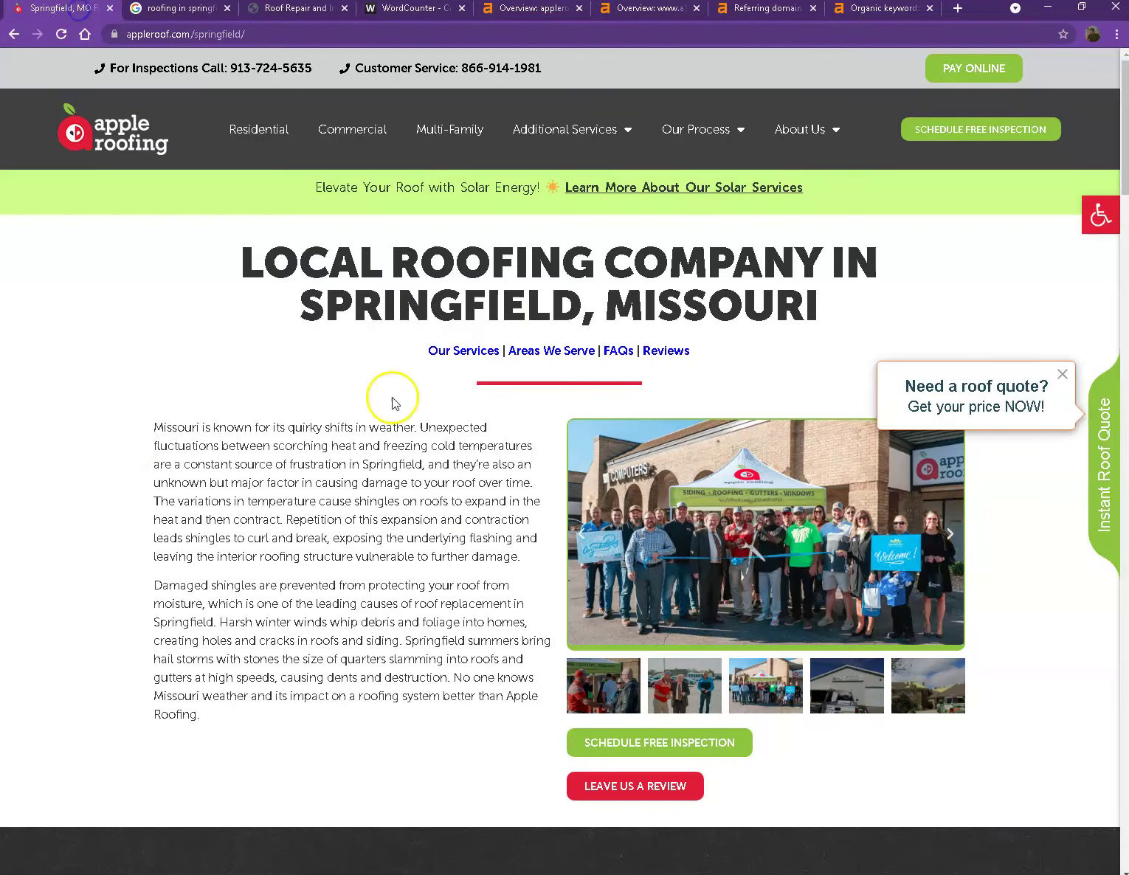